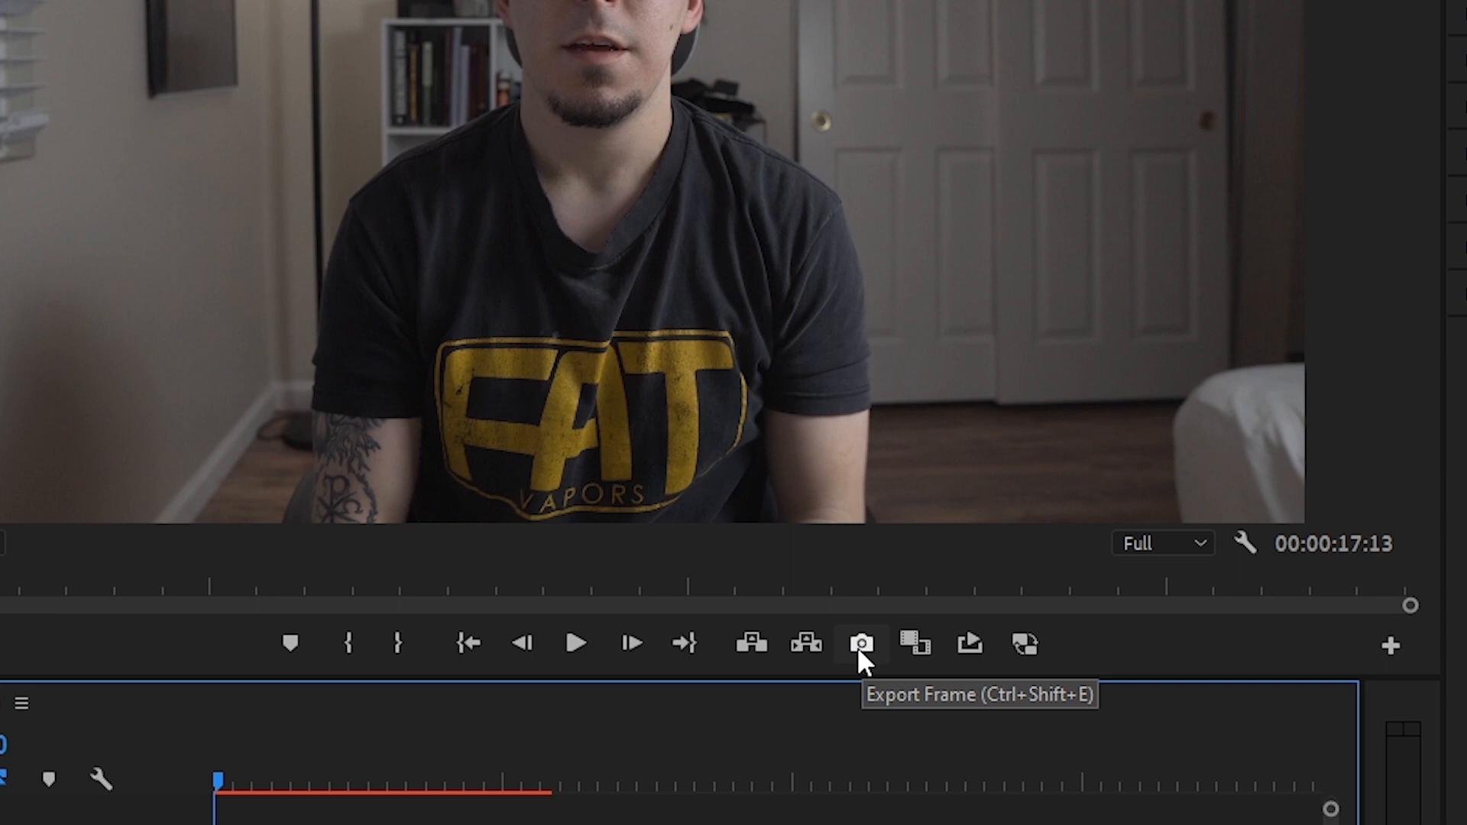
# Export the current frame of the OG snap zoom sequence to the desktop as a JPEG named Color Grade
pyautogui.click(1387, 655)
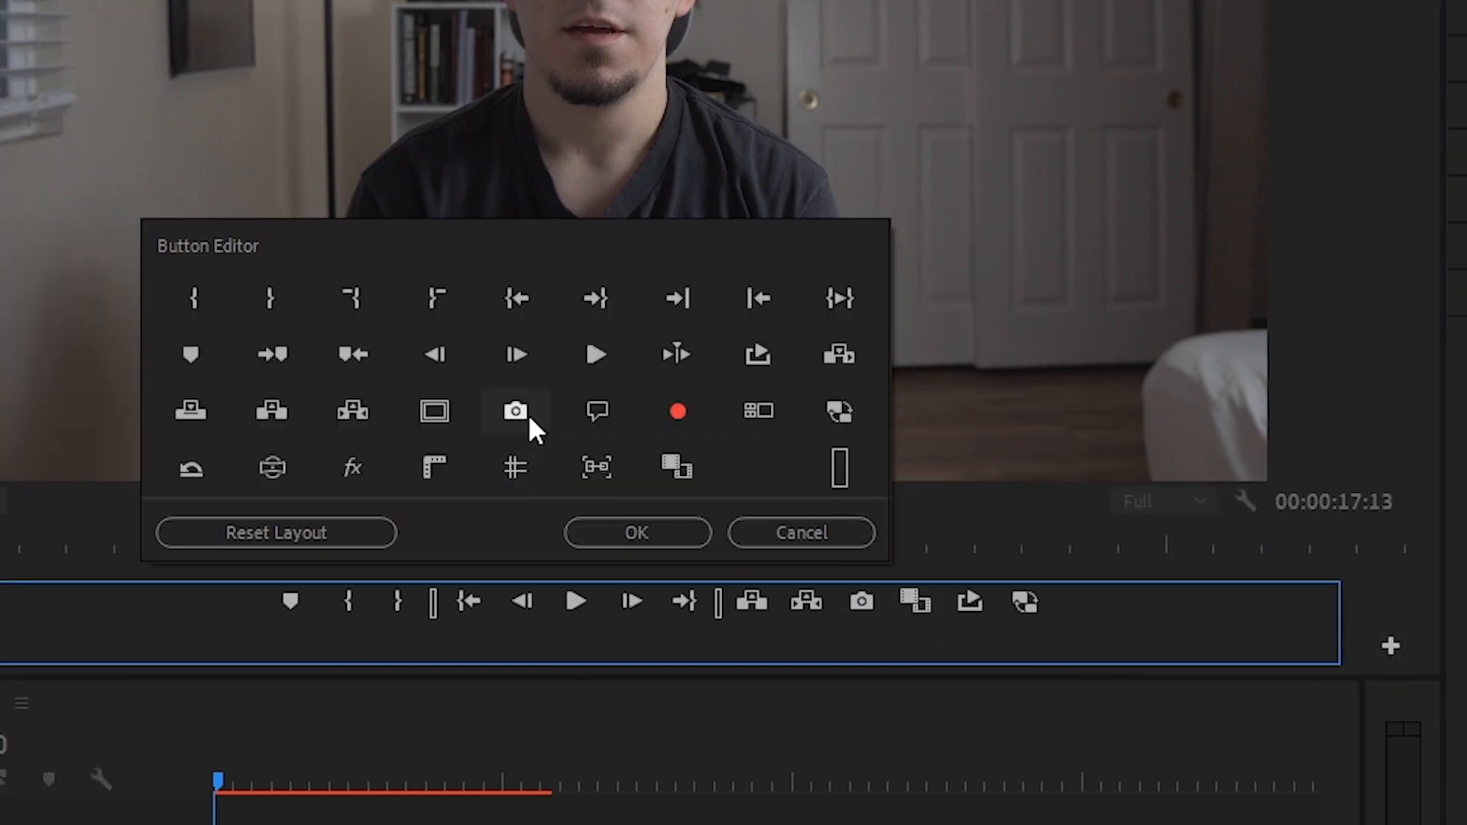
pyautogui.click(673, 531)
pyautogui.click(859, 645)
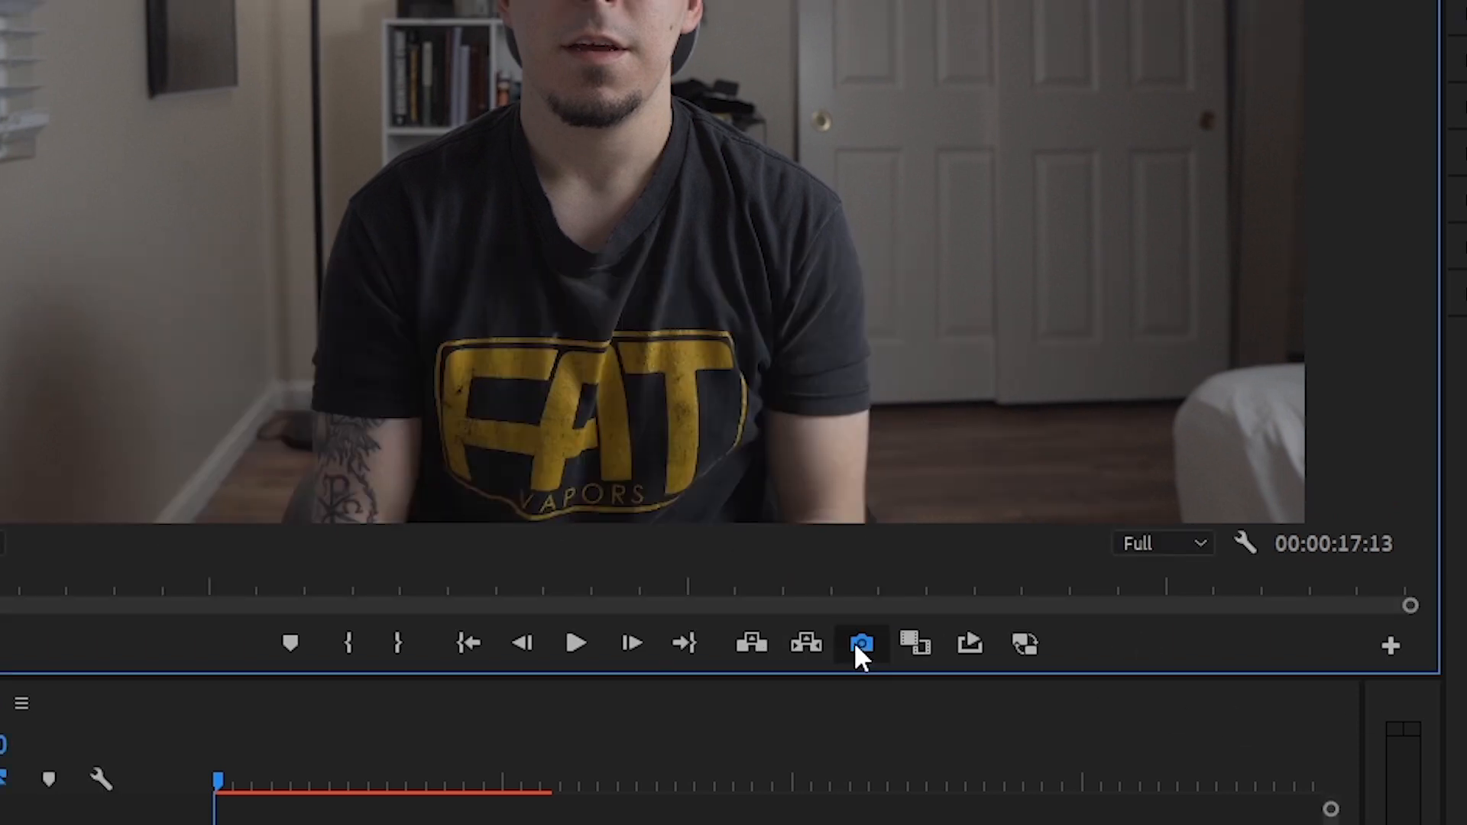
pyautogui.write('Co')
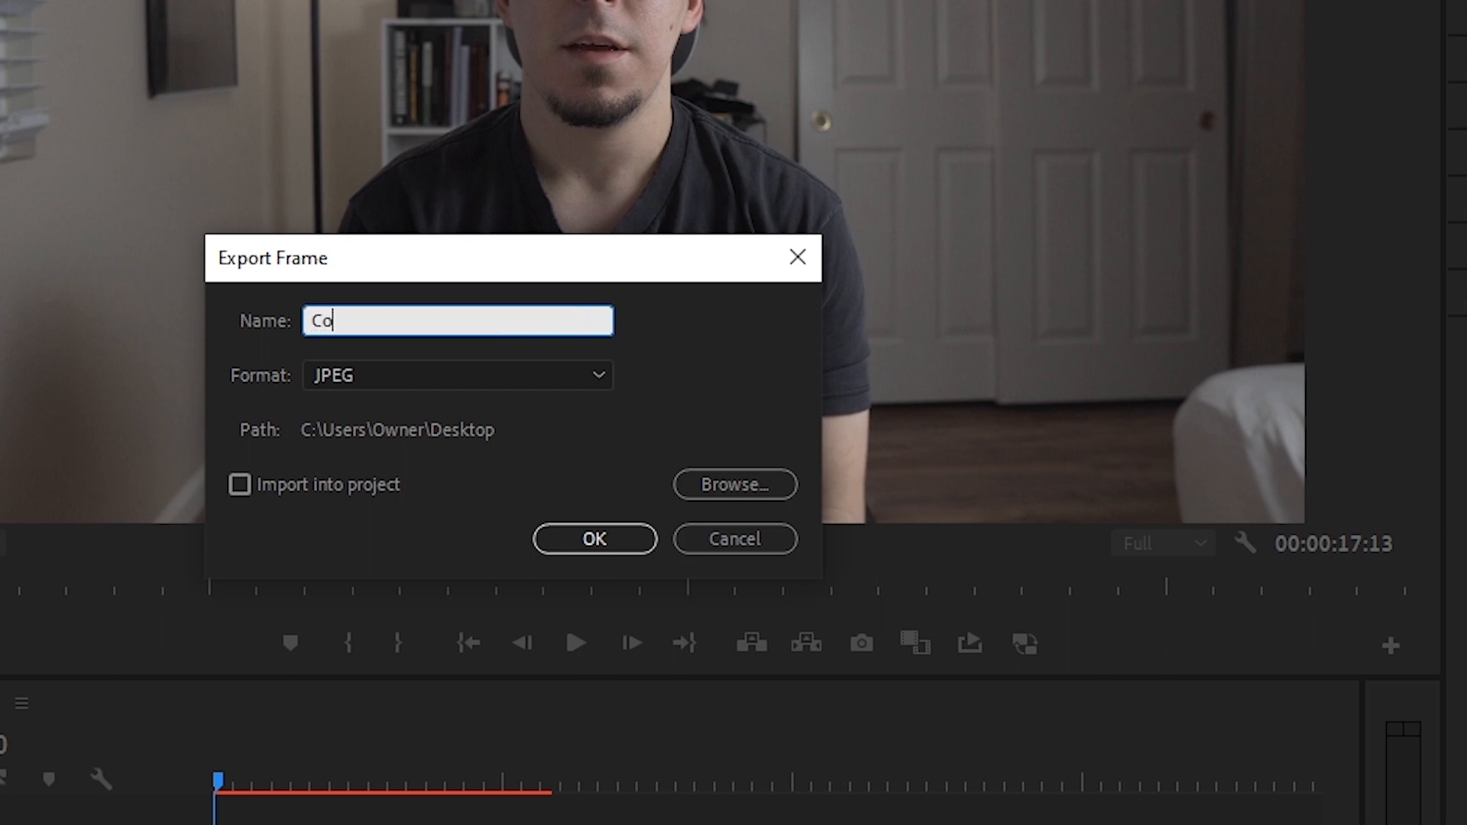
pyautogui.write('lor Grade')
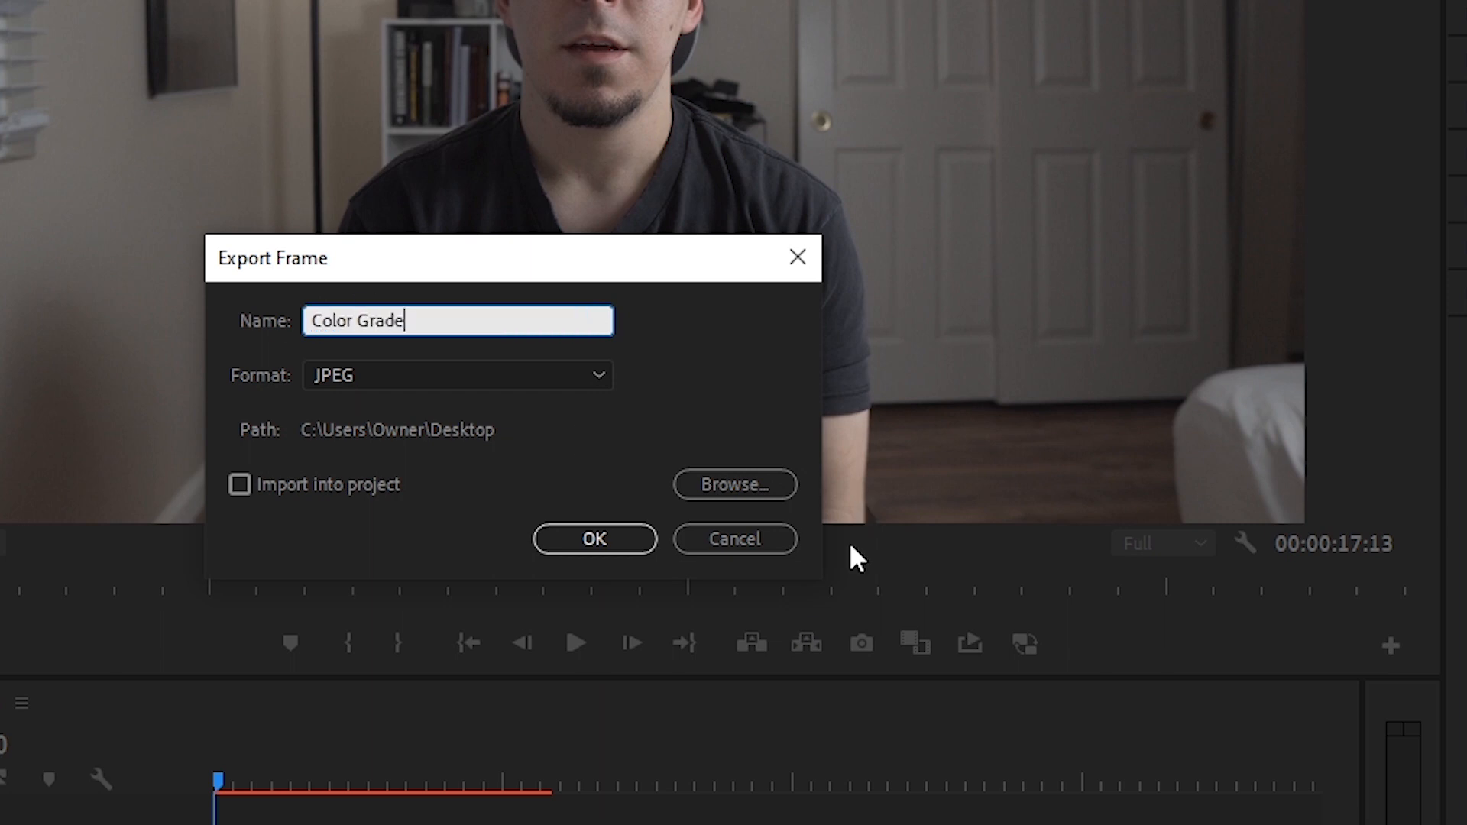
pyautogui.click(615, 541)
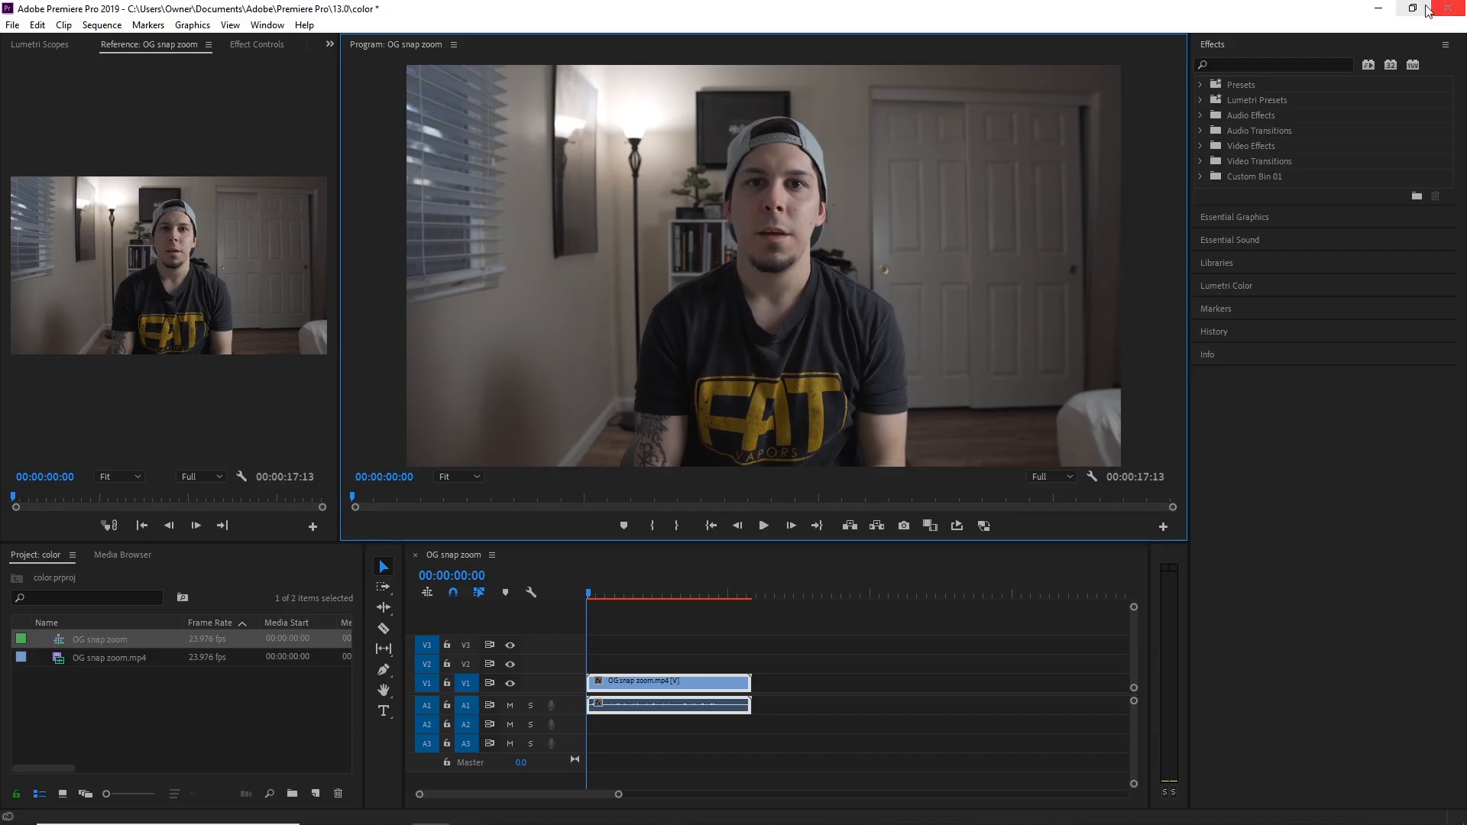
# Switch to Lightroom Classic and import the exported Color Grade image from the desktop
pyautogui.click(1375, 9)
pyautogui.click(35, 344)
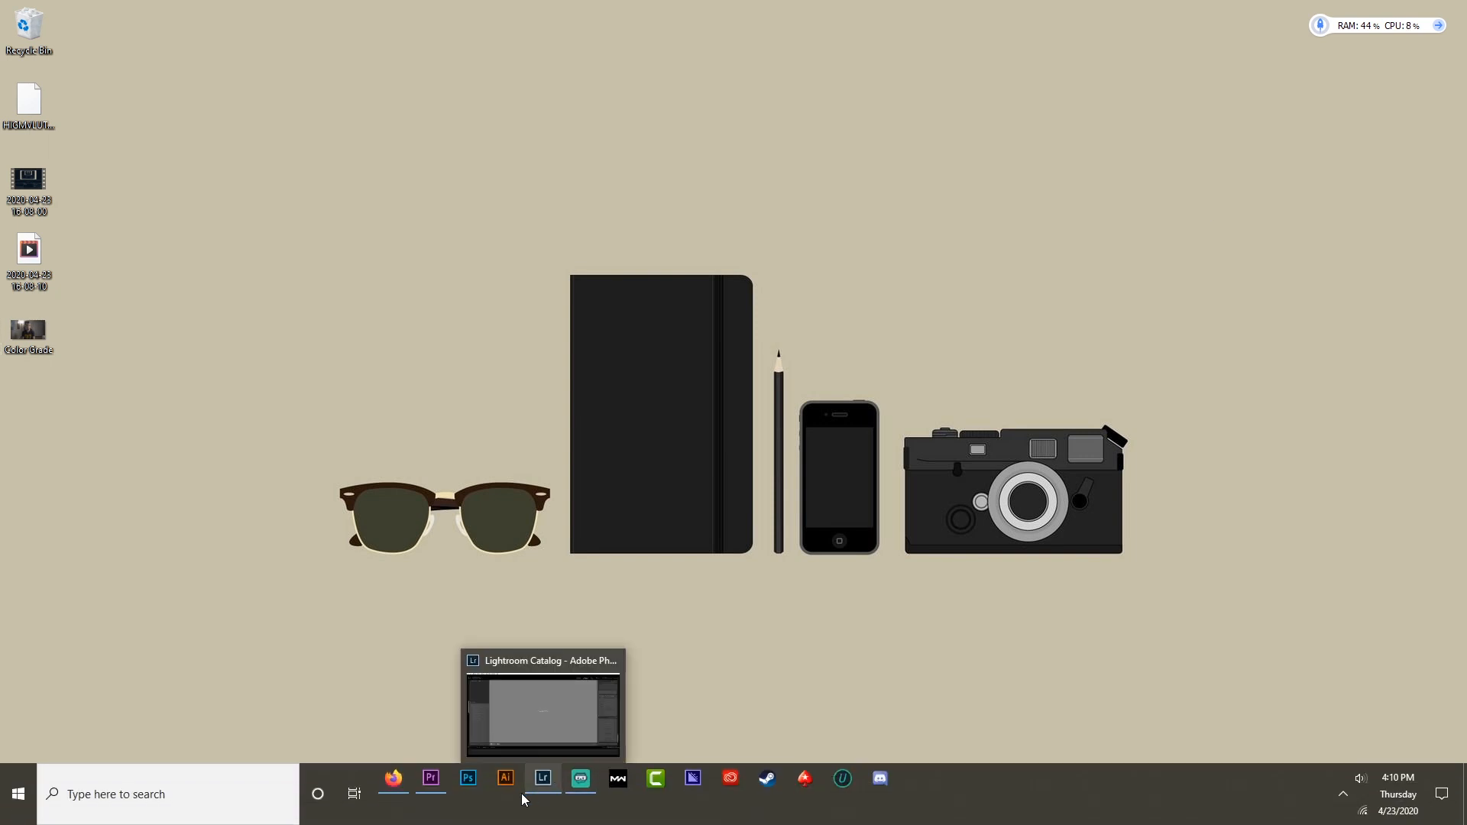
pyautogui.click(545, 797)
pyautogui.click(12, 26)
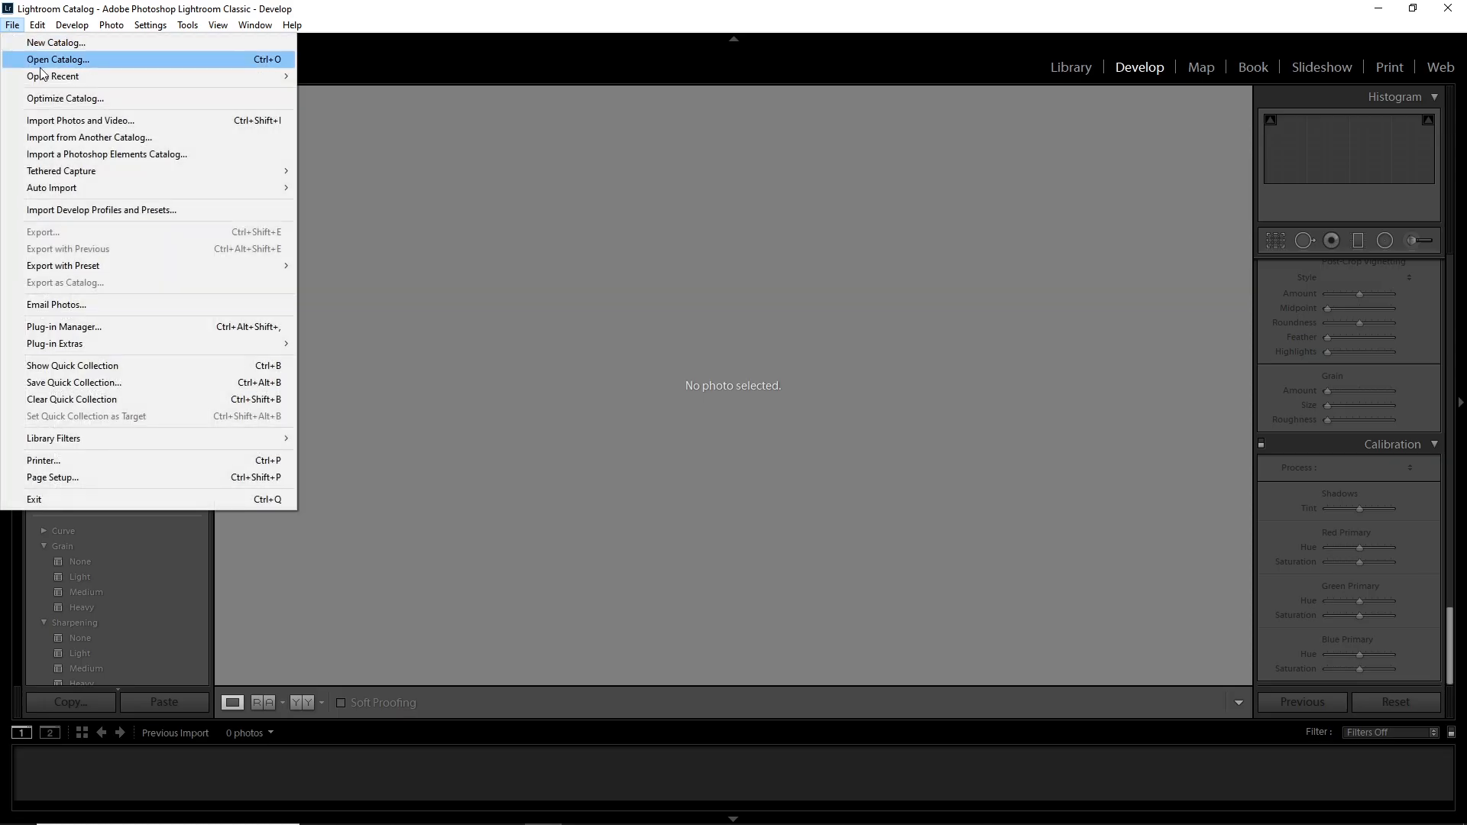
pyautogui.click(70, 121)
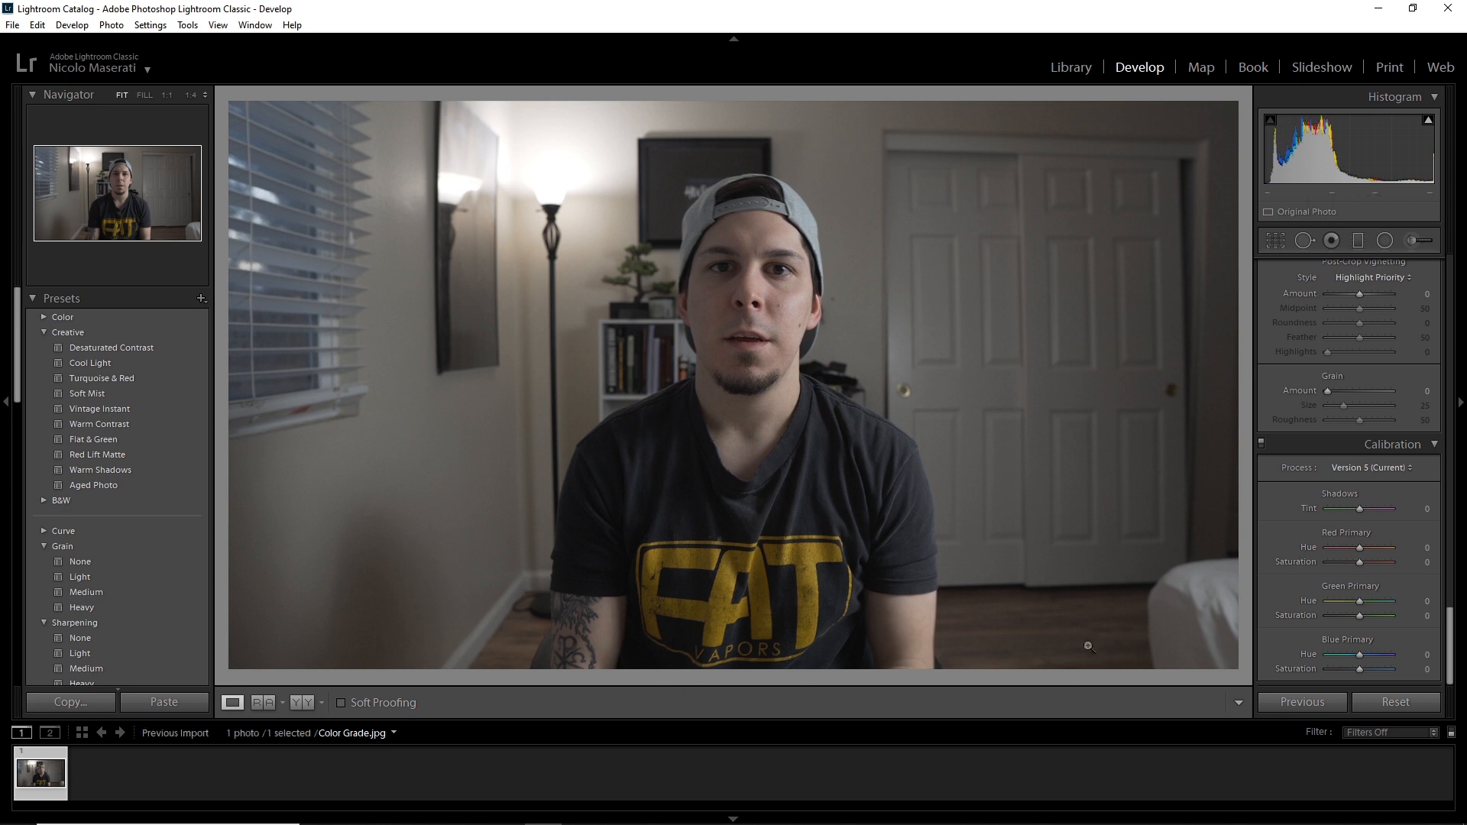
# Correct the white balance by sampling the lit wall beside the floor lamp, bringing Temp to -10
pyautogui.scroll(20, 1319, 404)
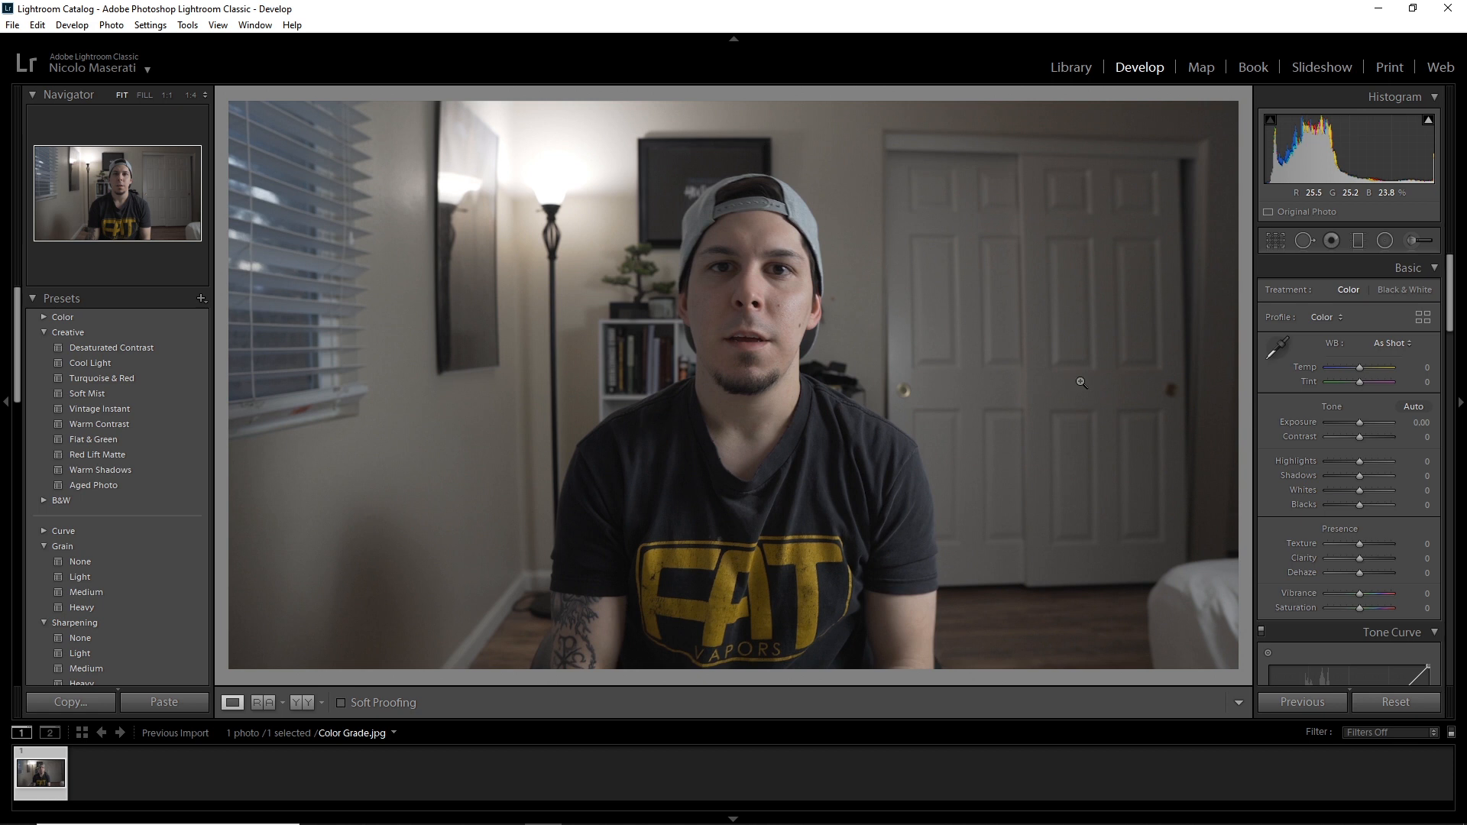
pyautogui.click(1277, 350)
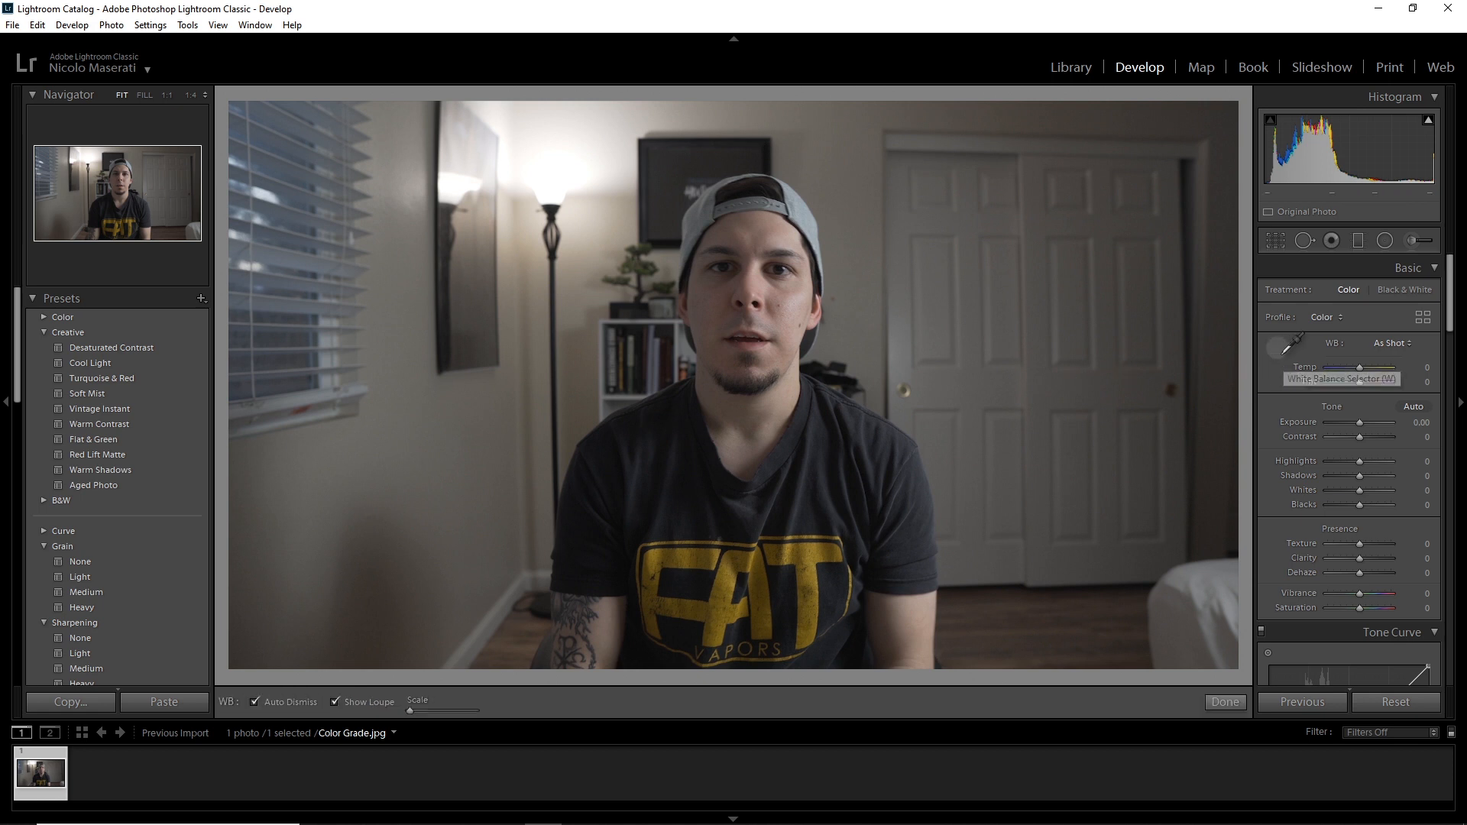
pyautogui.click(614, 211)
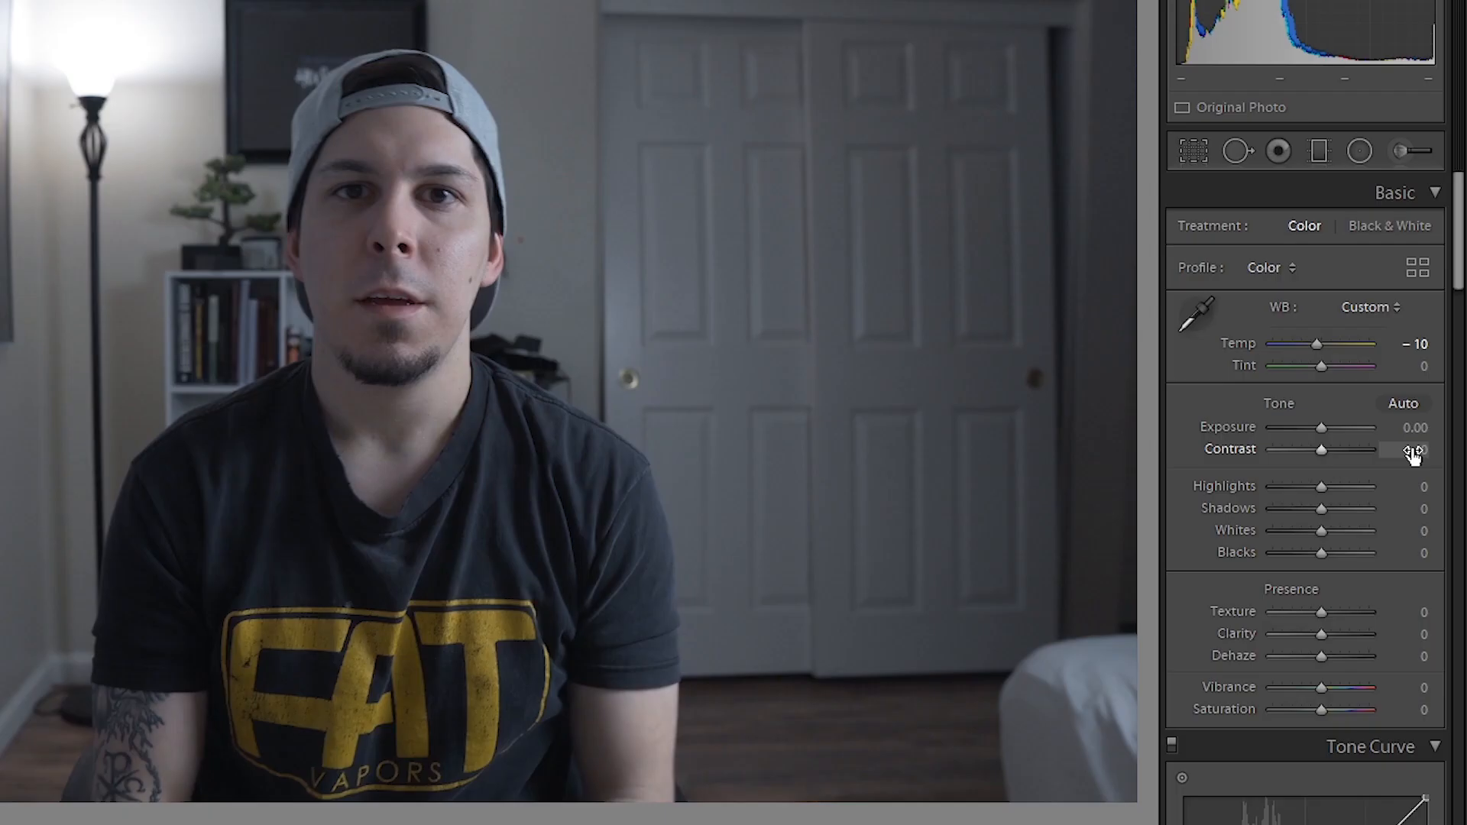
# Set the photo's Contrast to +24 and Highlights to +21
pyautogui.click(1420, 440)
pyautogui.write('24')
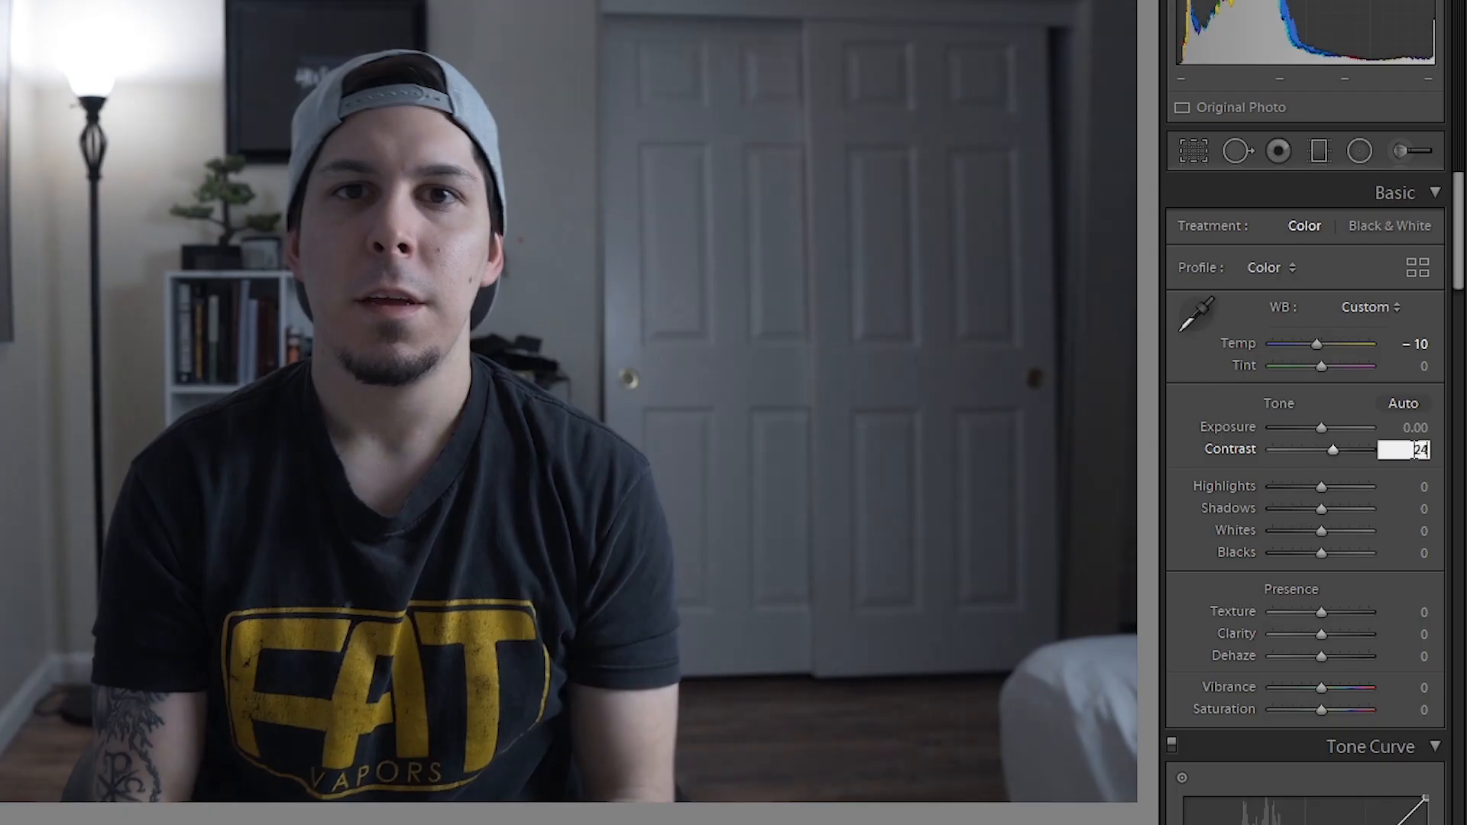
pyautogui.press('Return')
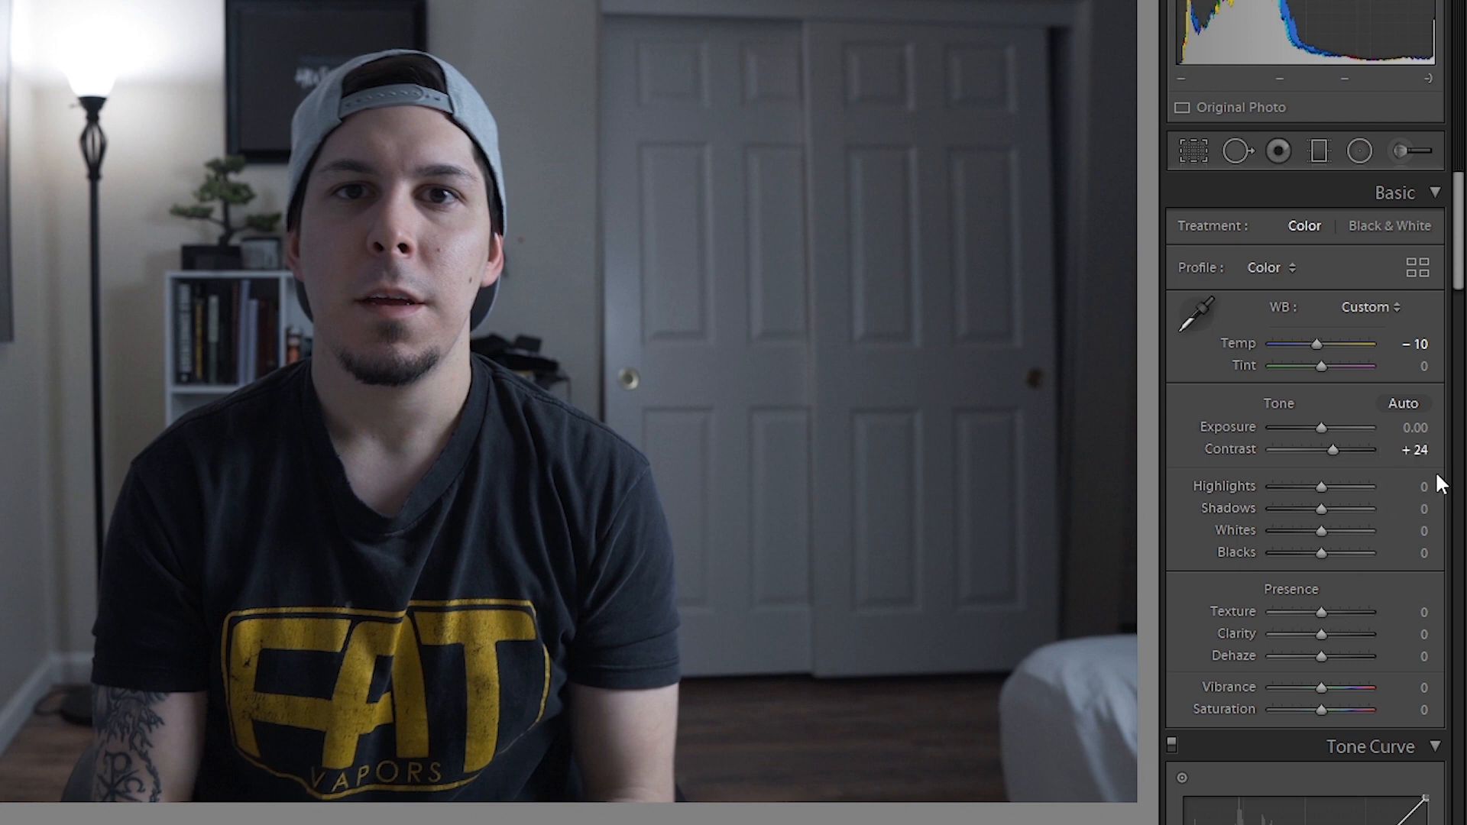
pyautogui.click(1425, 489)
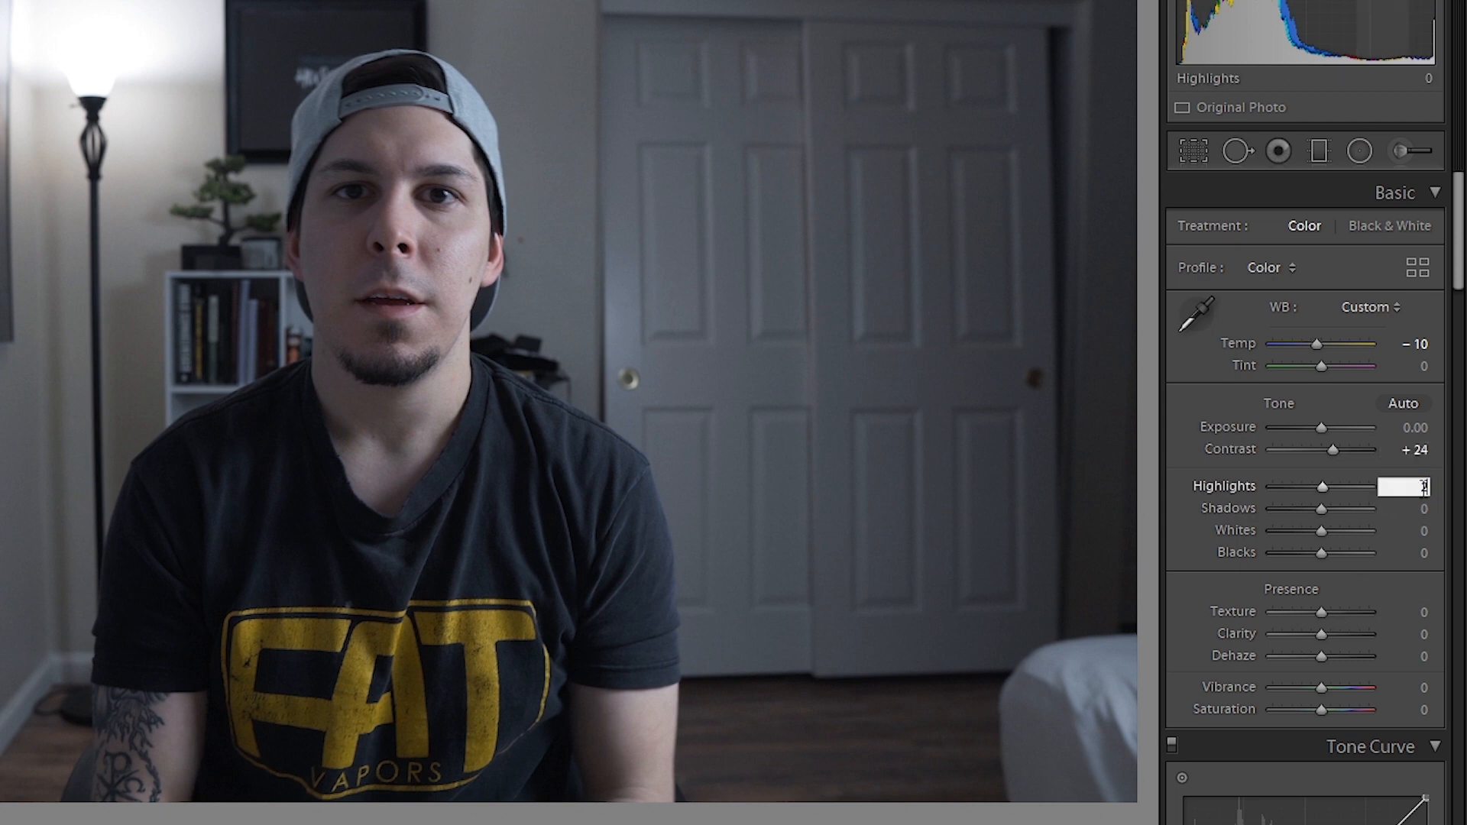
pyautogui.write('21')
pyautogui.press('Return')
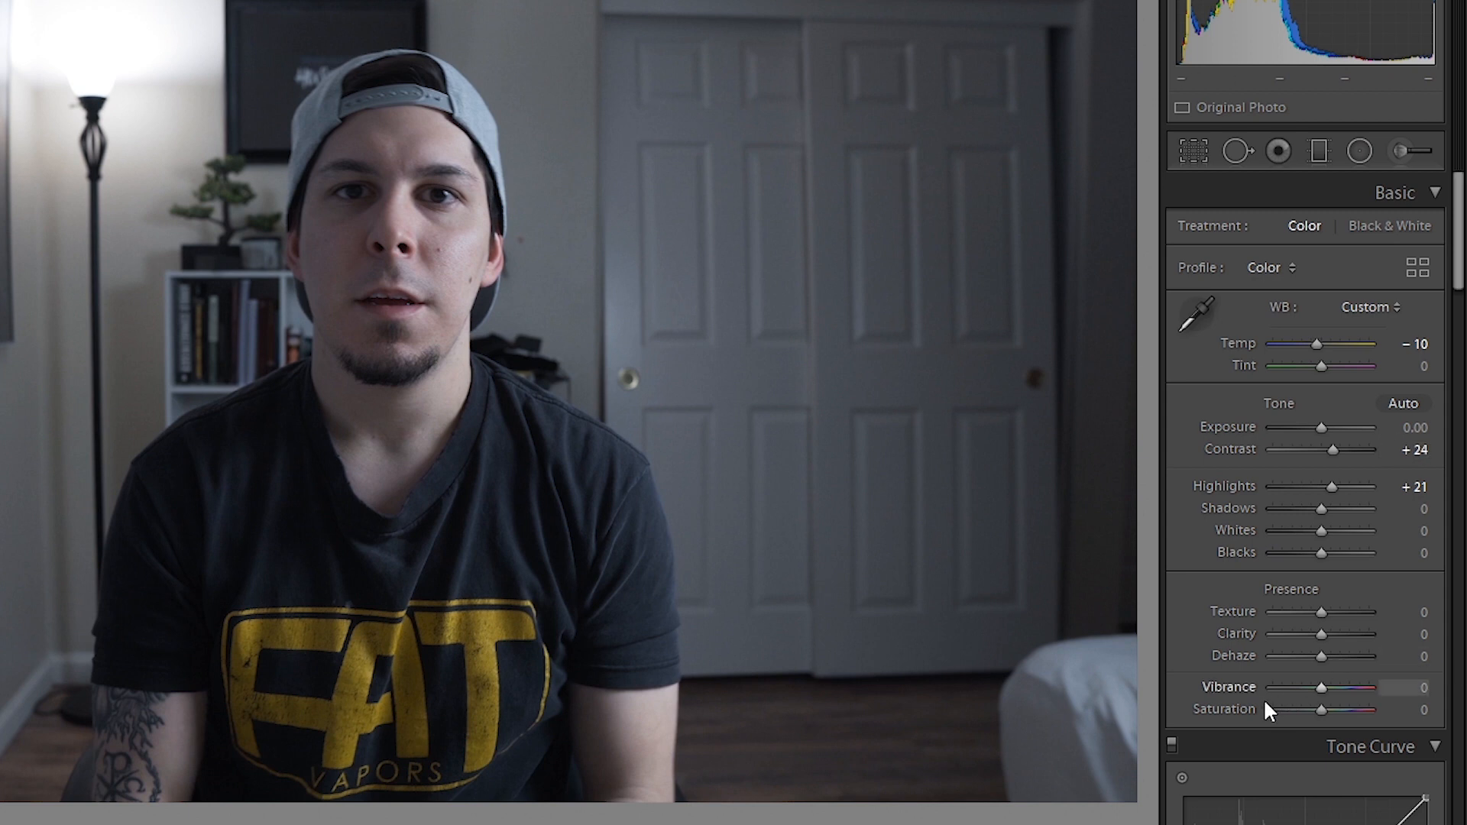
# Raise the photo's overall Saturation to +40
pyautogui.click(1417, 714)
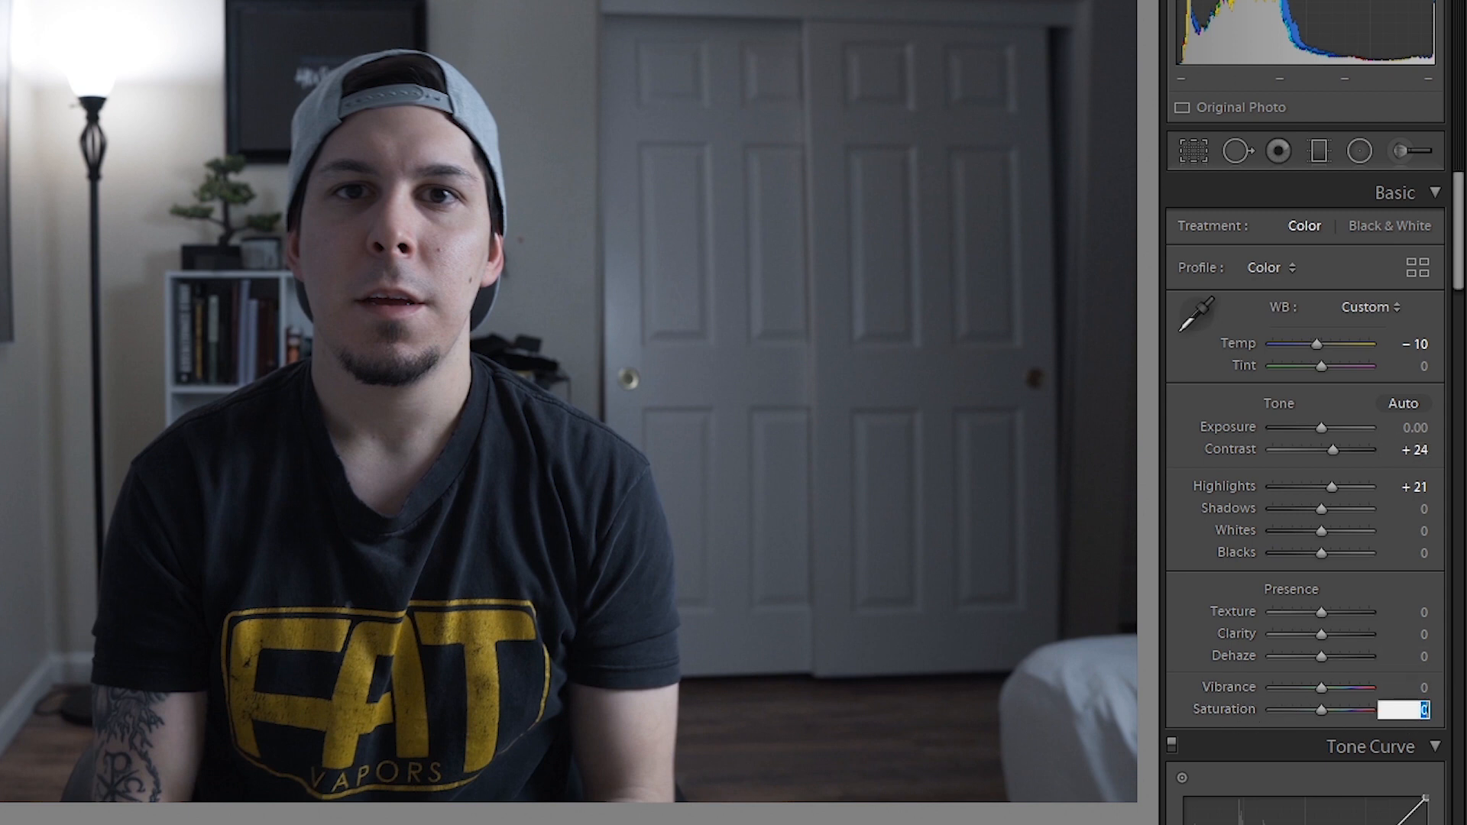
pyautogui.write('40')
pyautogui.press('Return')
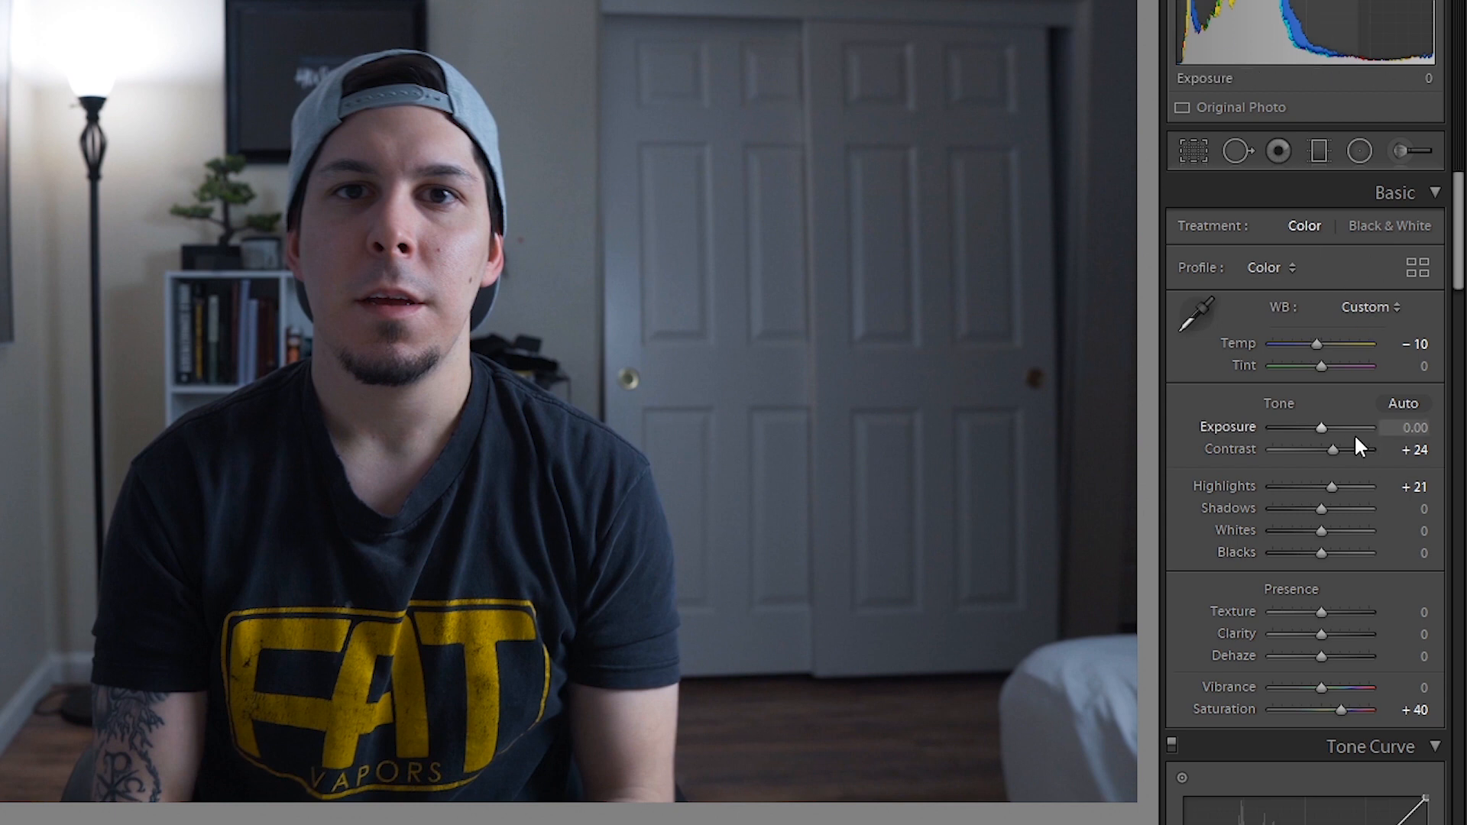
# In the Calibration settings, set the Blue Primary hue to -100 and shift the Red Primary hue towards orange
pyautogui.scroll(-20, 1358, 447)
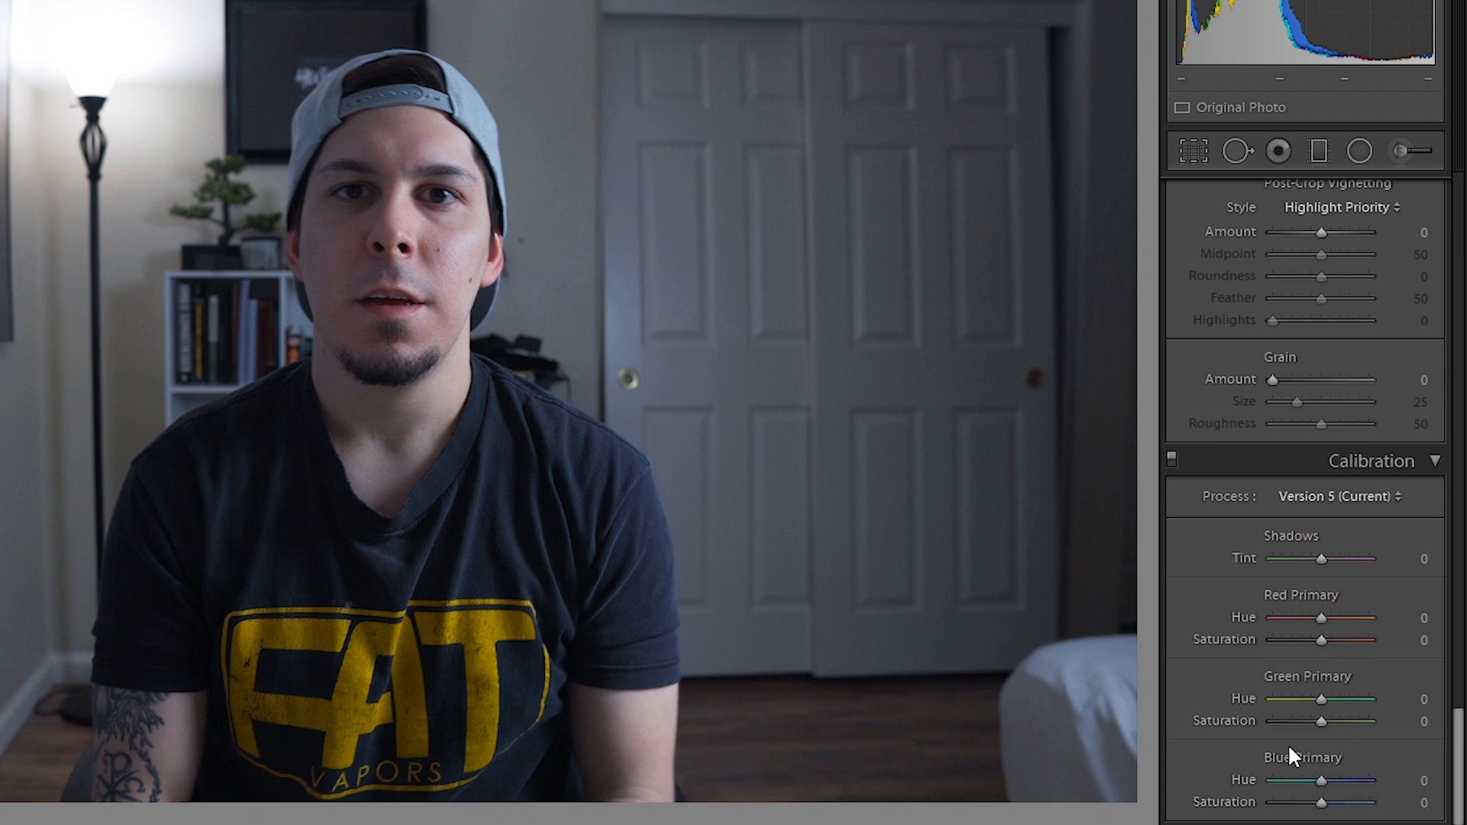
pyautogui.moveTo(1321, 781); pyautogui.dragTo(1126, 754)
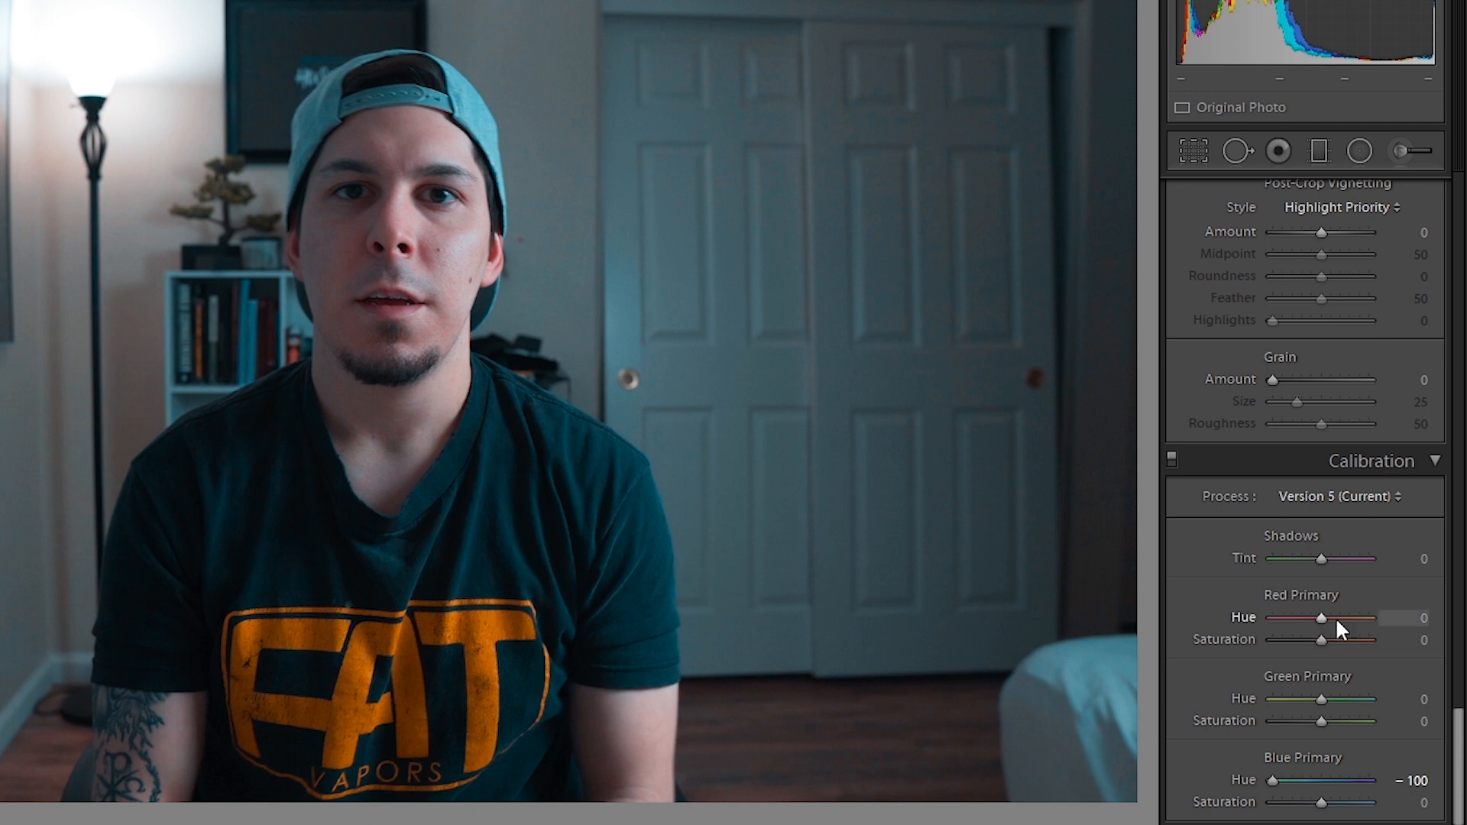
pyautogui.moveTo(1322, 616); pyautogui.dragTo(1433, 613)
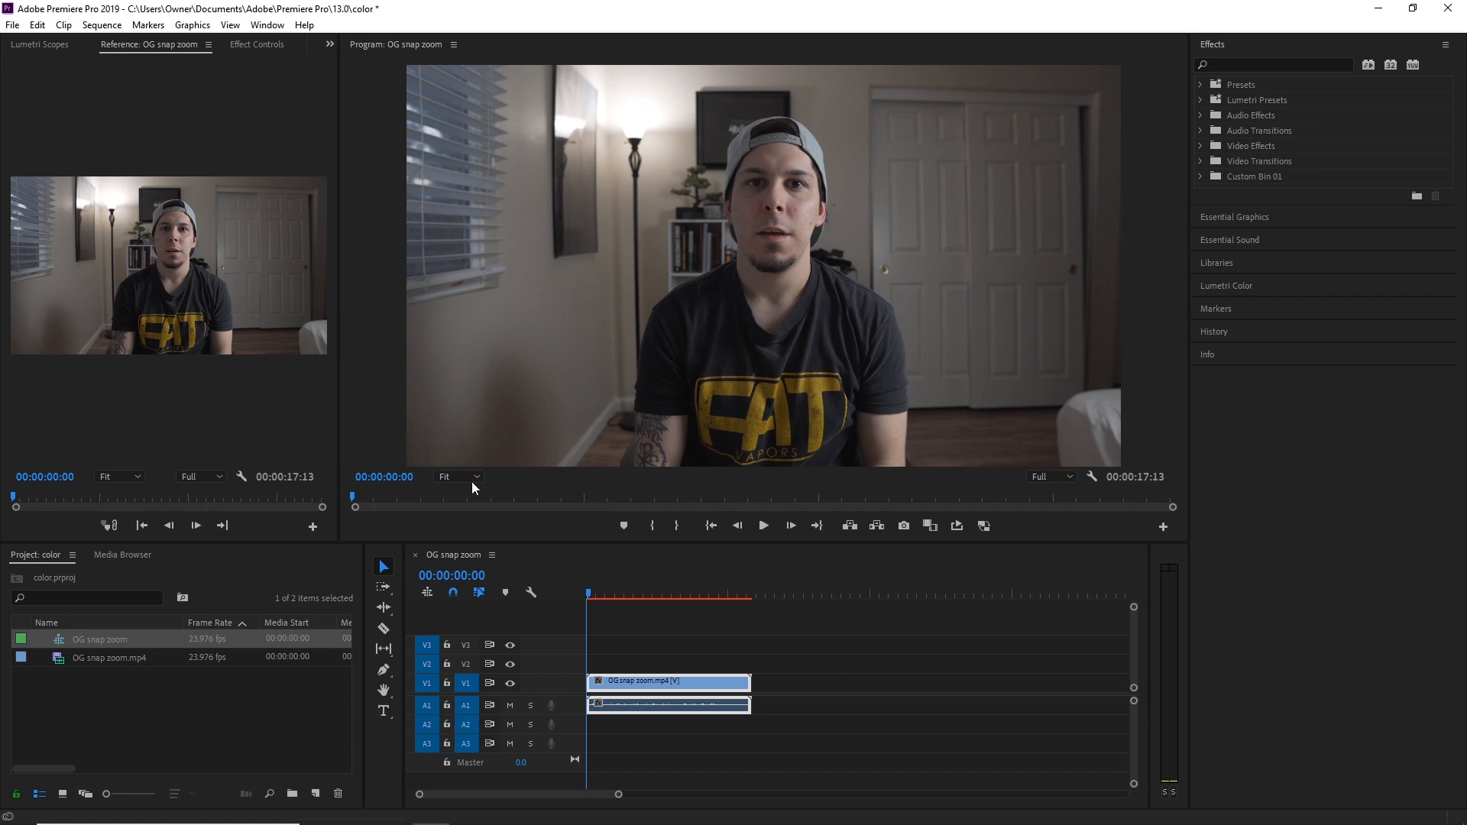
# Create an adjustment layer with the default settings and place it on track V2 above the OG snap zoom.mp4 clip
pyautogui.click(318, 792)
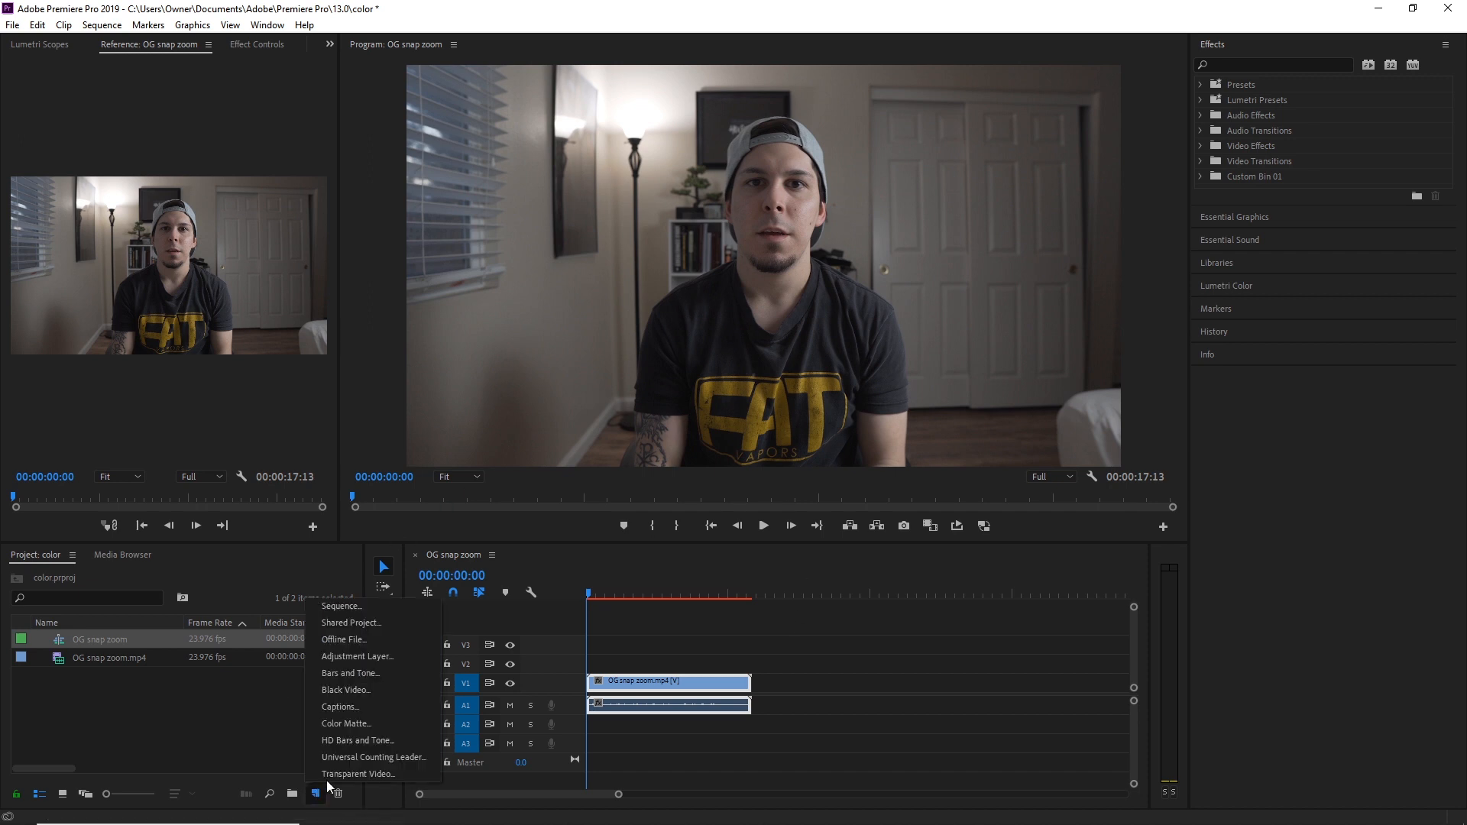
pyautogui.click(393, 661)
pyautogui.press('Return')
pyautogui.moveTo(136, 637); pyautogui.dragTo(748, 650)
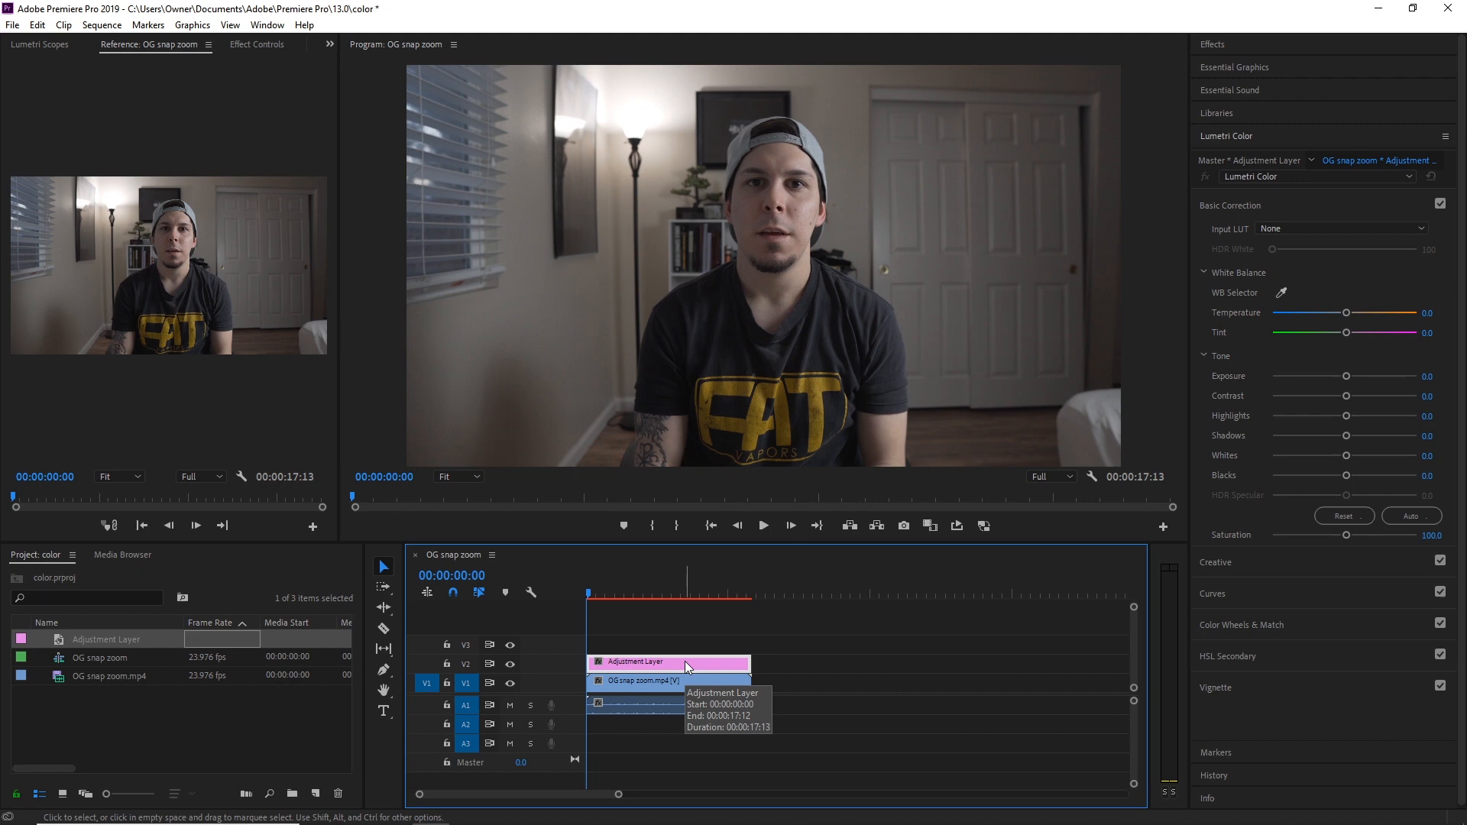
# Load HIGMVLUT.cube from the desktop as the adjustment layer's Creative look in Lumetri Color
pyautogui.click(1322, 210)
pyautogui.click(1295, 241)
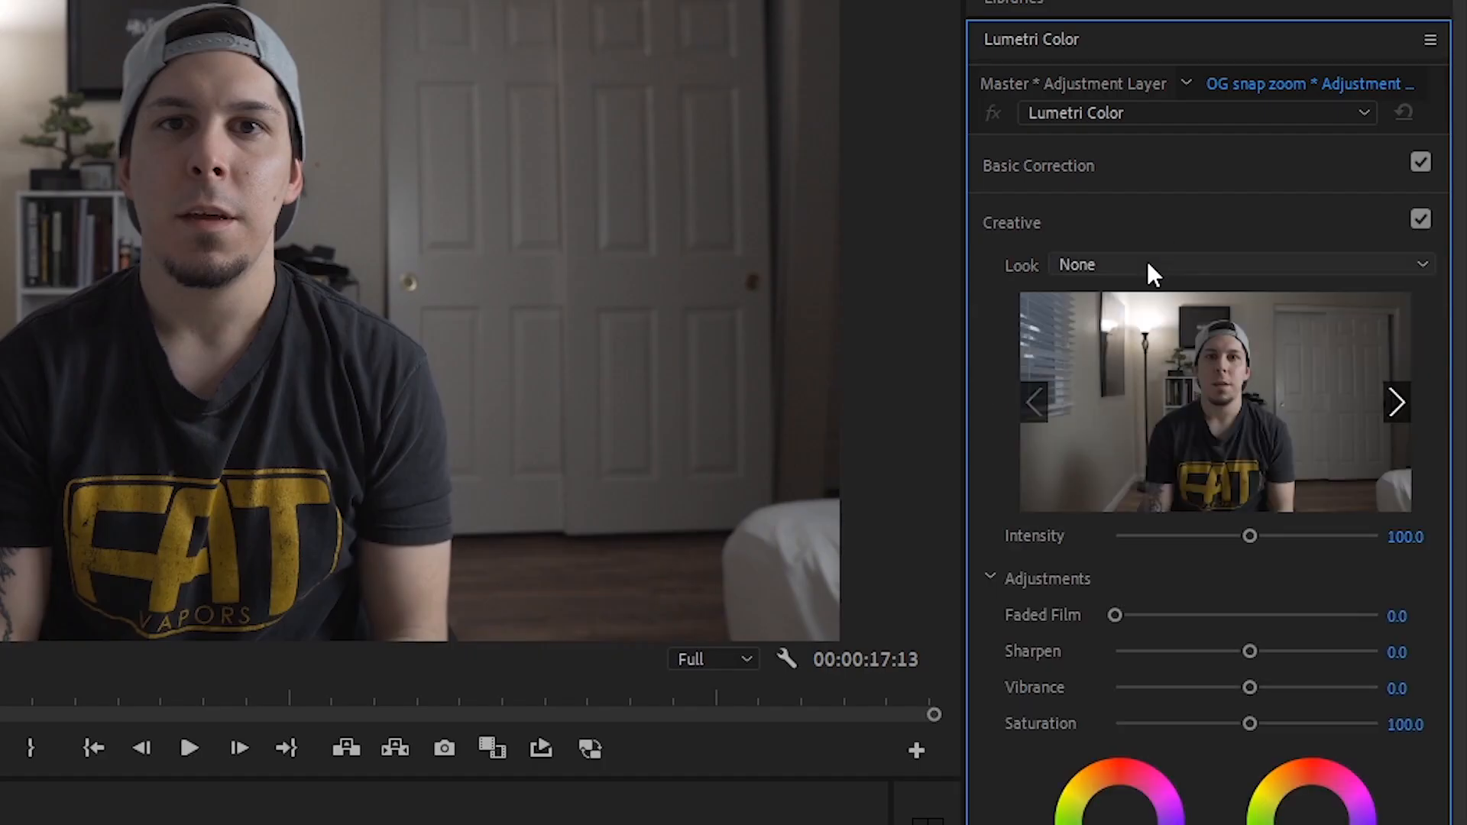
pyautogui.click(1148, 263)
pyautogui.click(1111, 353)
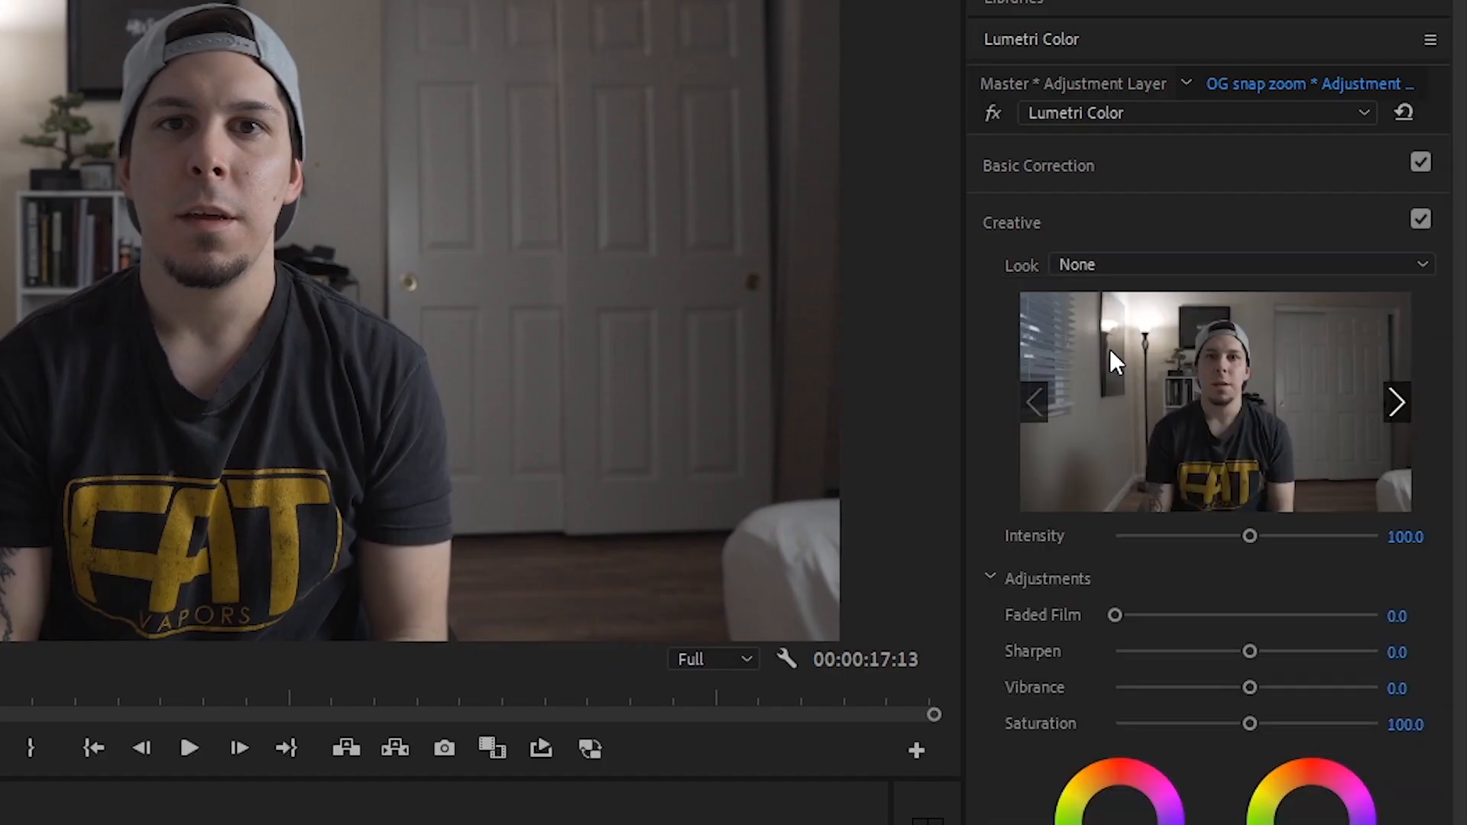
pyautogui.doubleClick(682, 285)
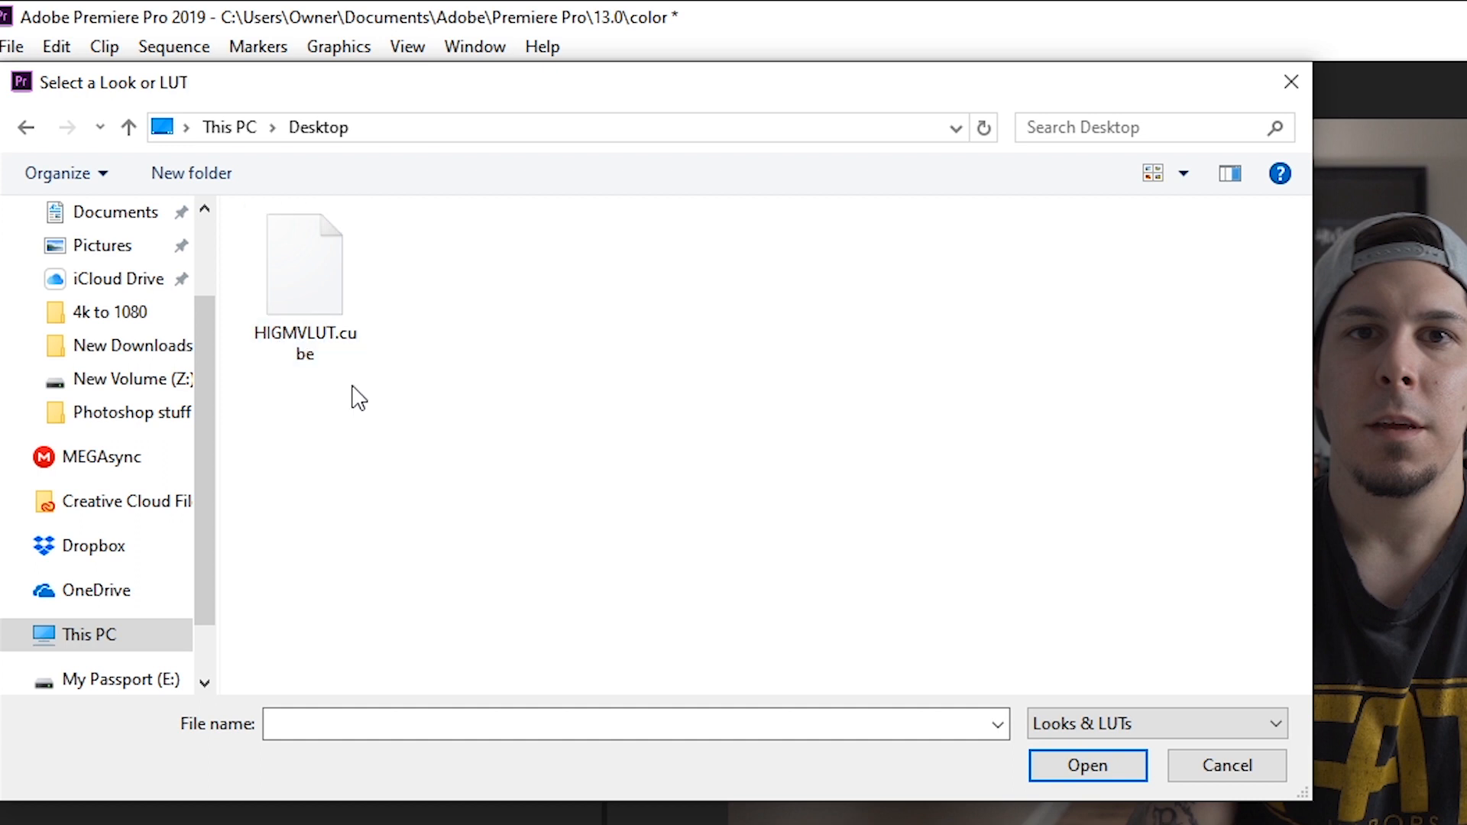
pyautogui.click(325, 249)
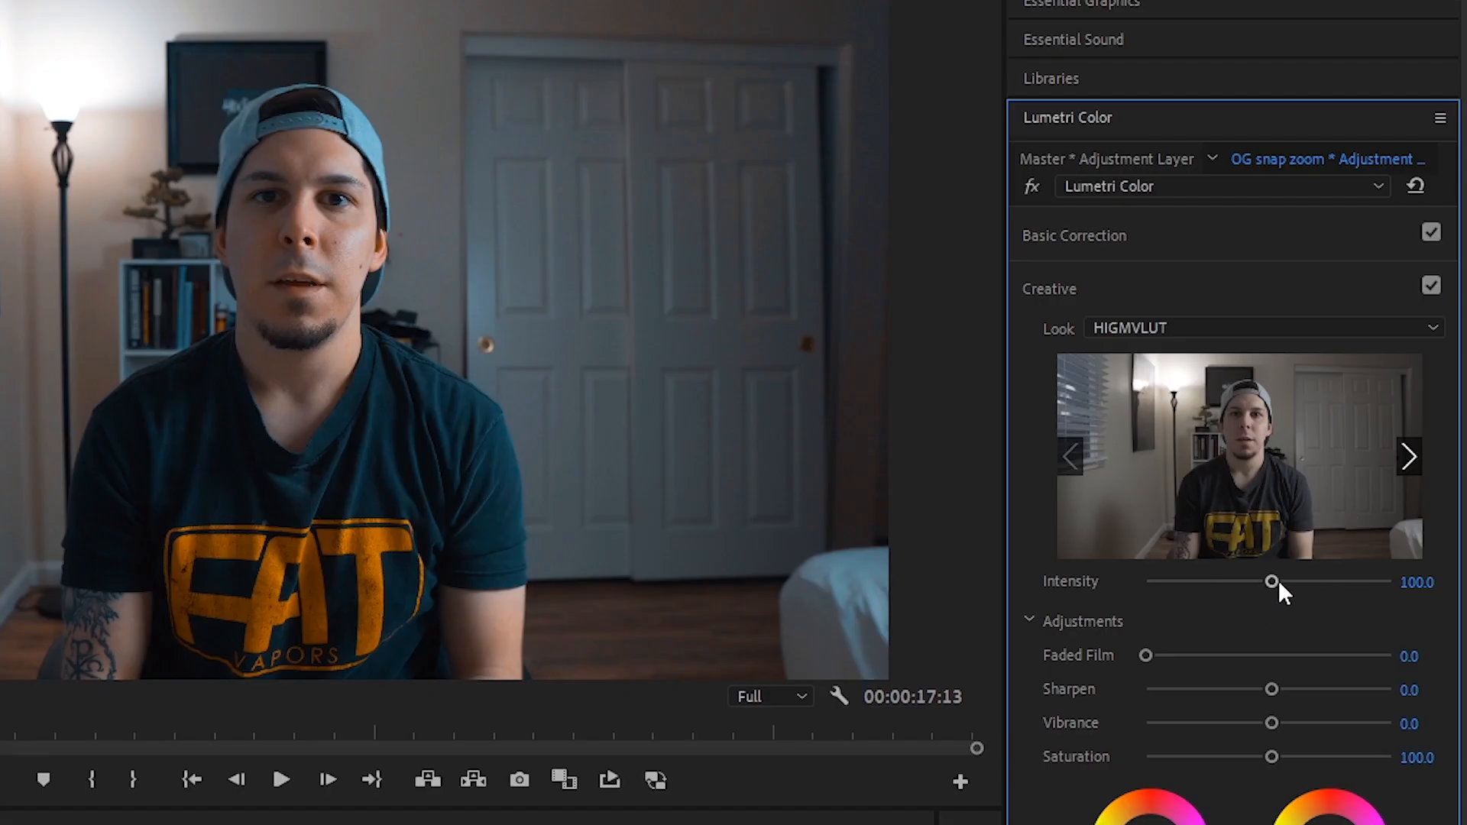
# Set the HIGMVLUT look's intensity to 50 and compare the footage with and without the V2 adjustment layer
pyautogui.moveTo(1269, 579); pyautogui.dragTo(1205, 599)
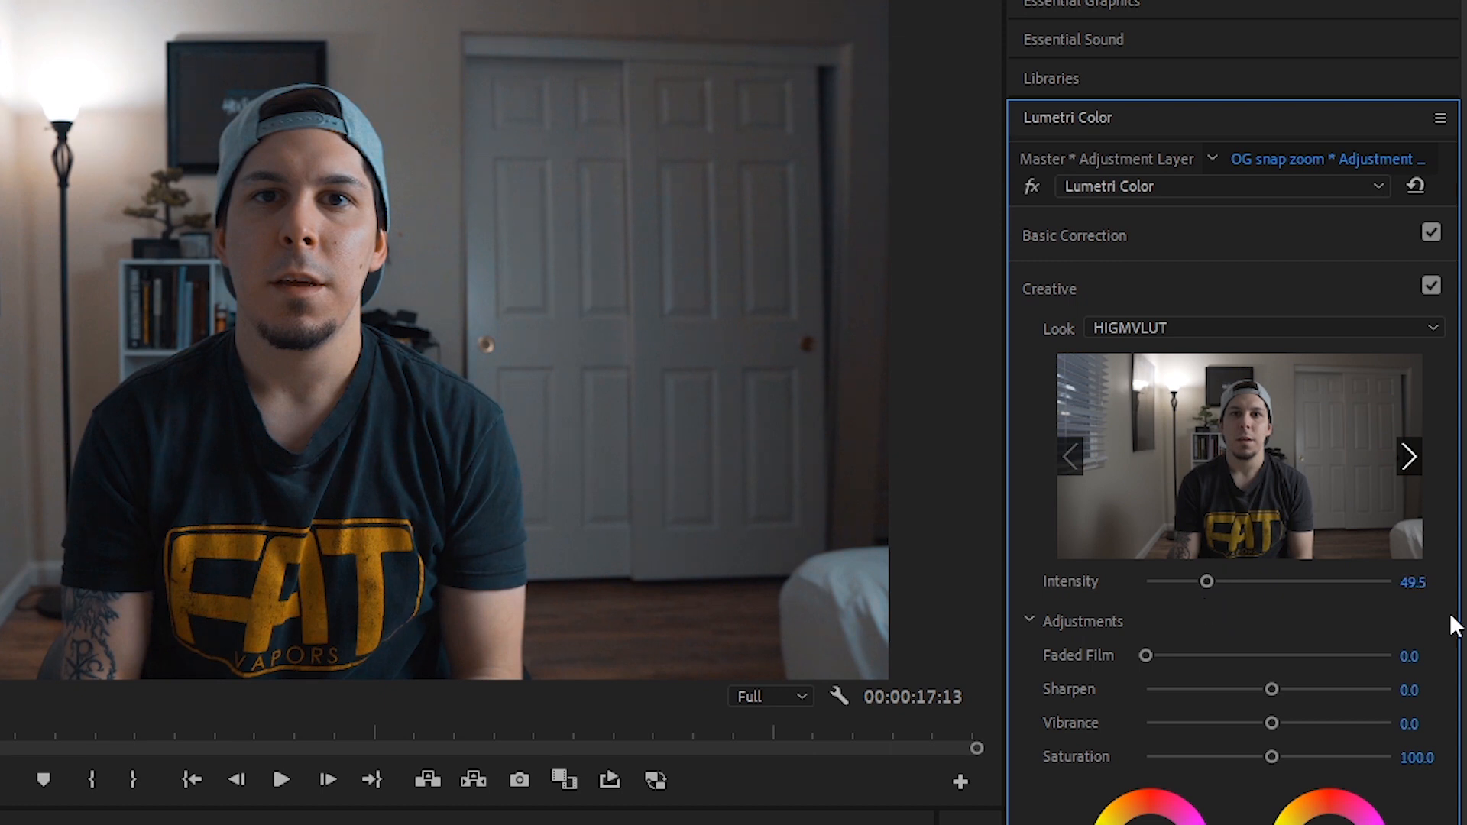
pyautogui.click(1420, 582)
pyautogui.write('50')
pyautogui.press('Return')
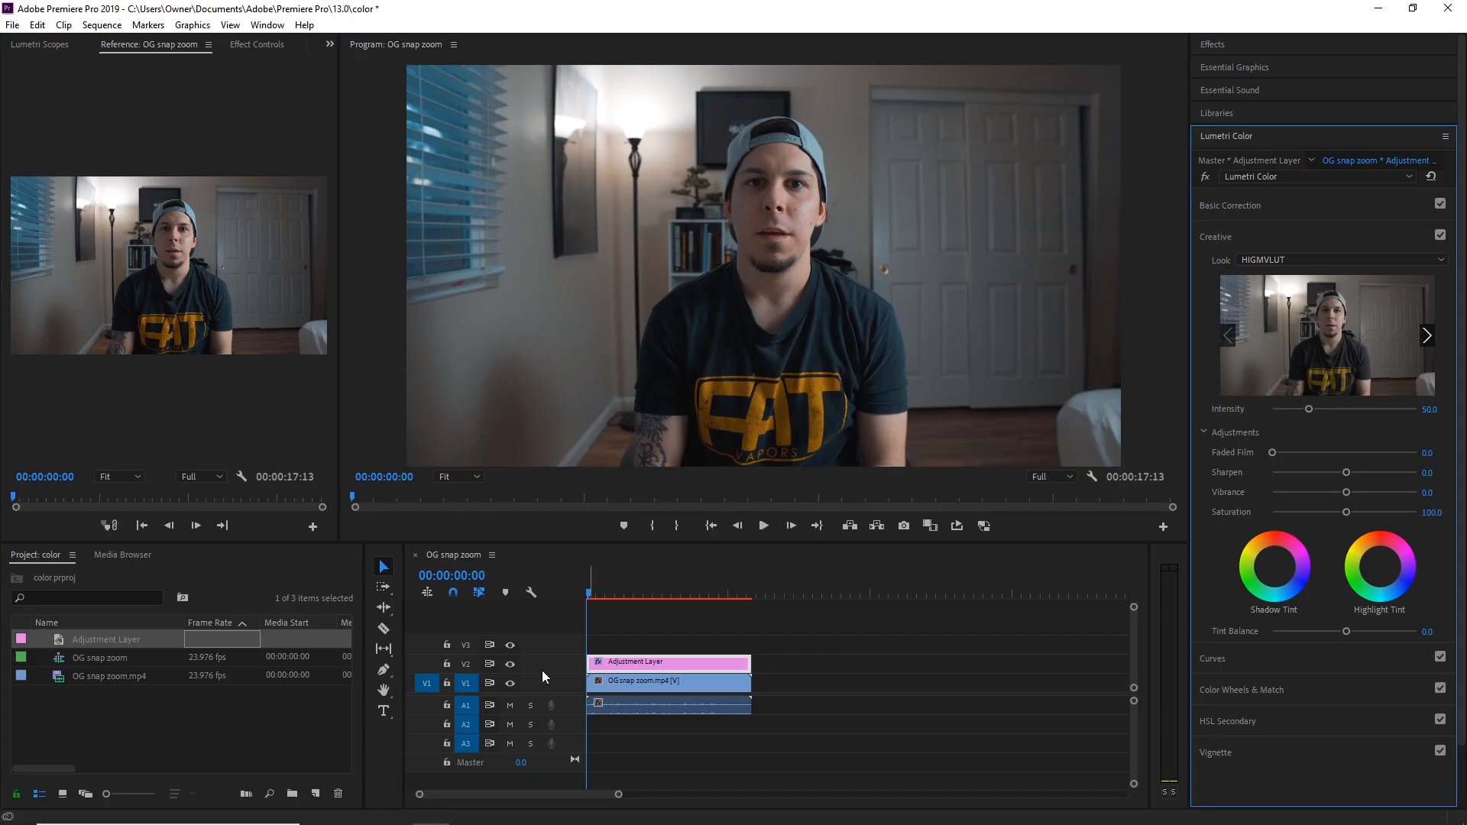
pyautogui.click(509, 662)
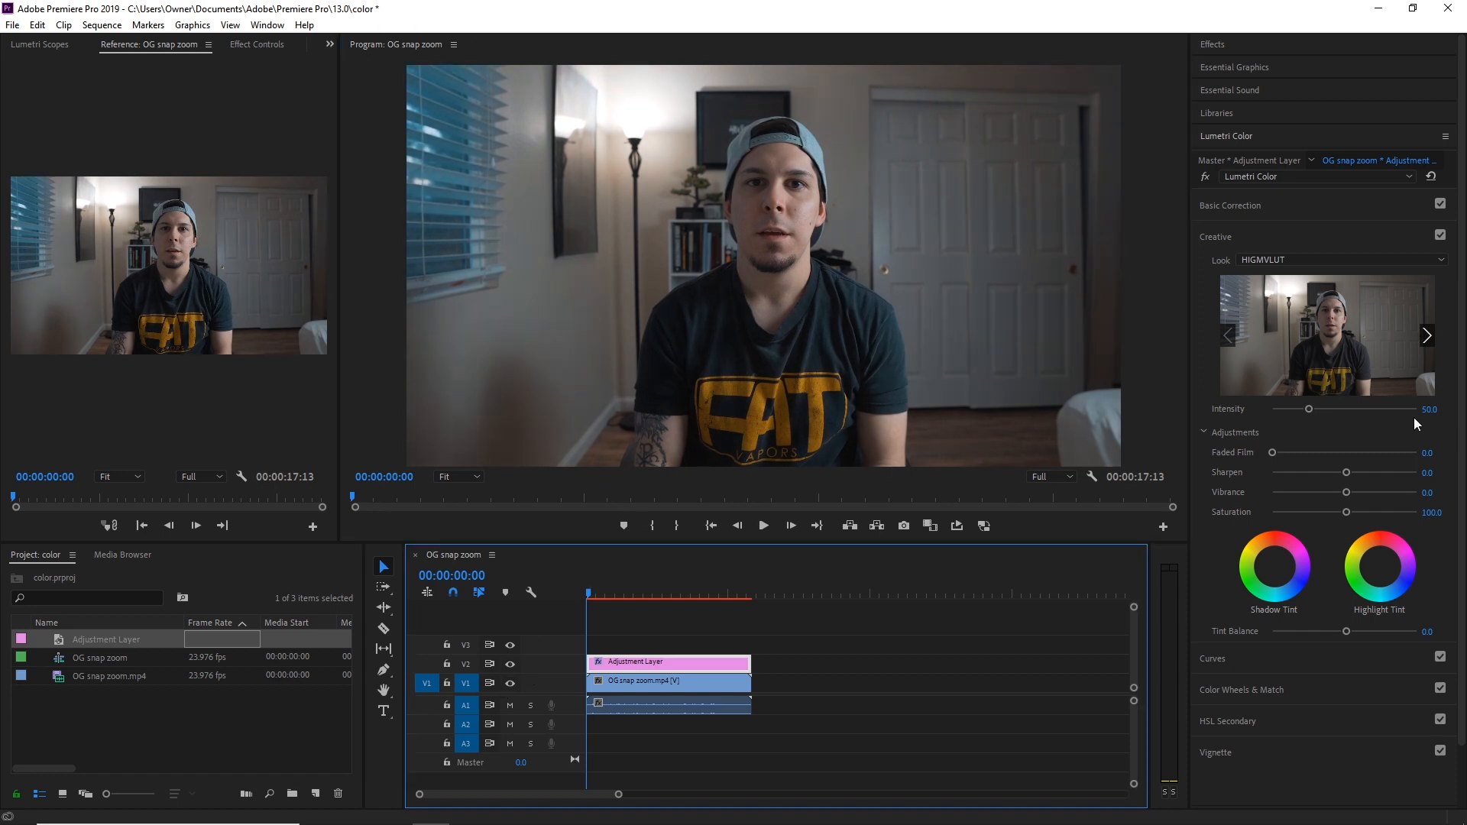
# Try the HIGMVLUT look at intensities of 200 and 60, and restore the intensity to 50
pyautogui.moveTo(1336, 410); pyautogui.dragTo(1410, 410)
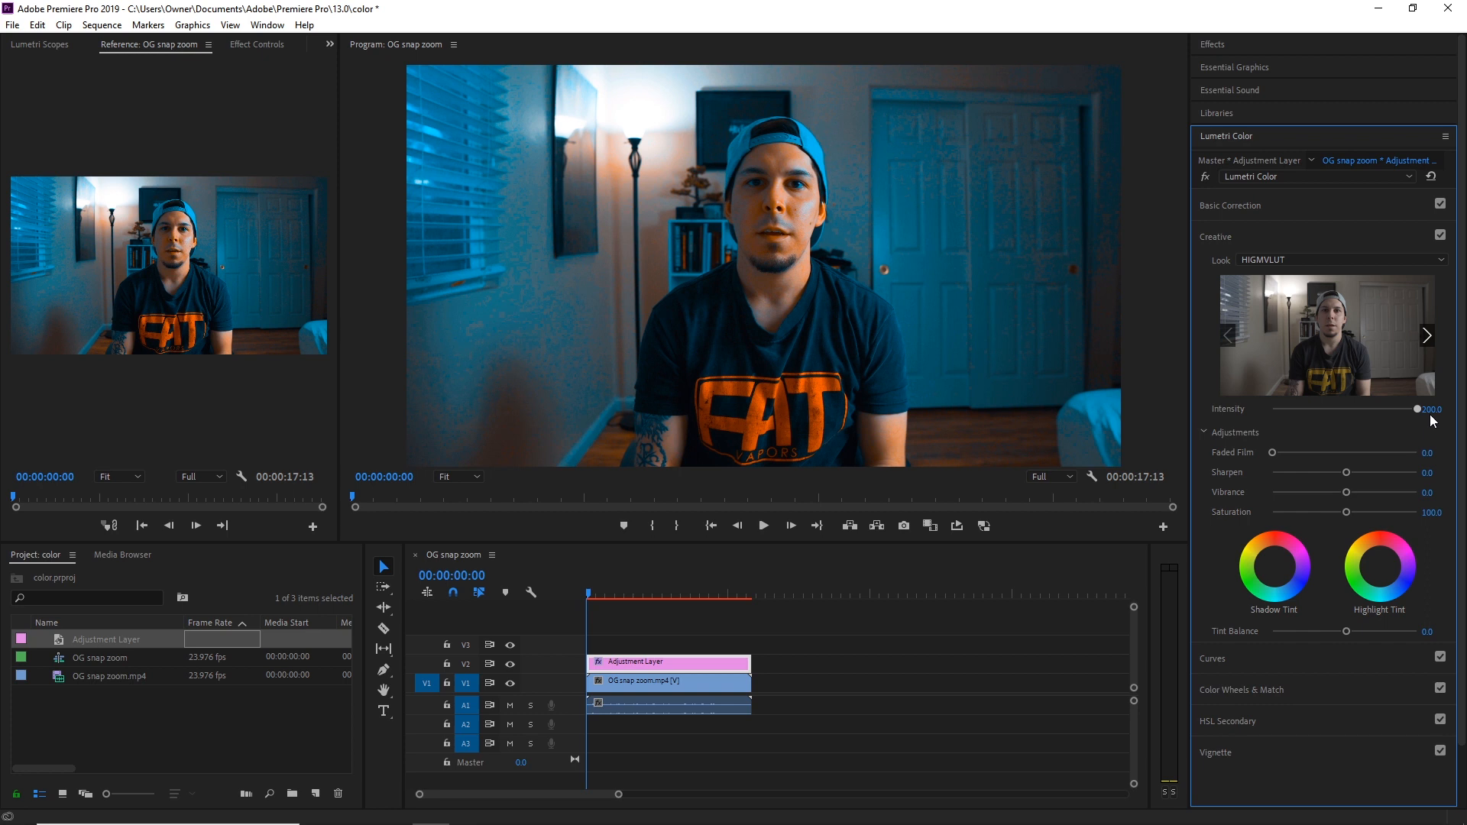
pyautogui.moveTo(1385, 417); pyautogui.dragTo(1316, 434)
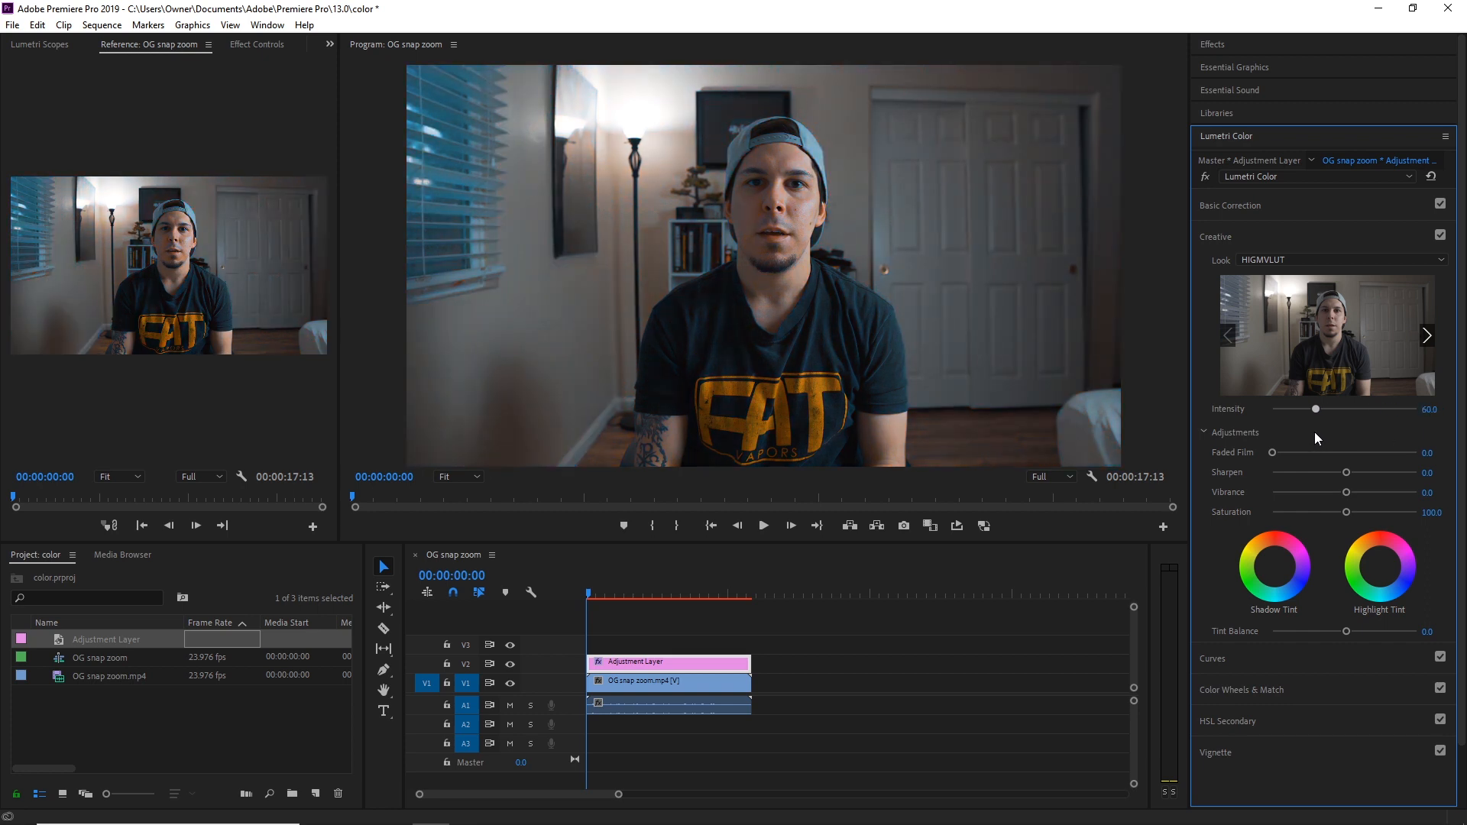
pyautogui.click(1429, 408)
pyautogui.write('50')
pyautogui.press('Return')
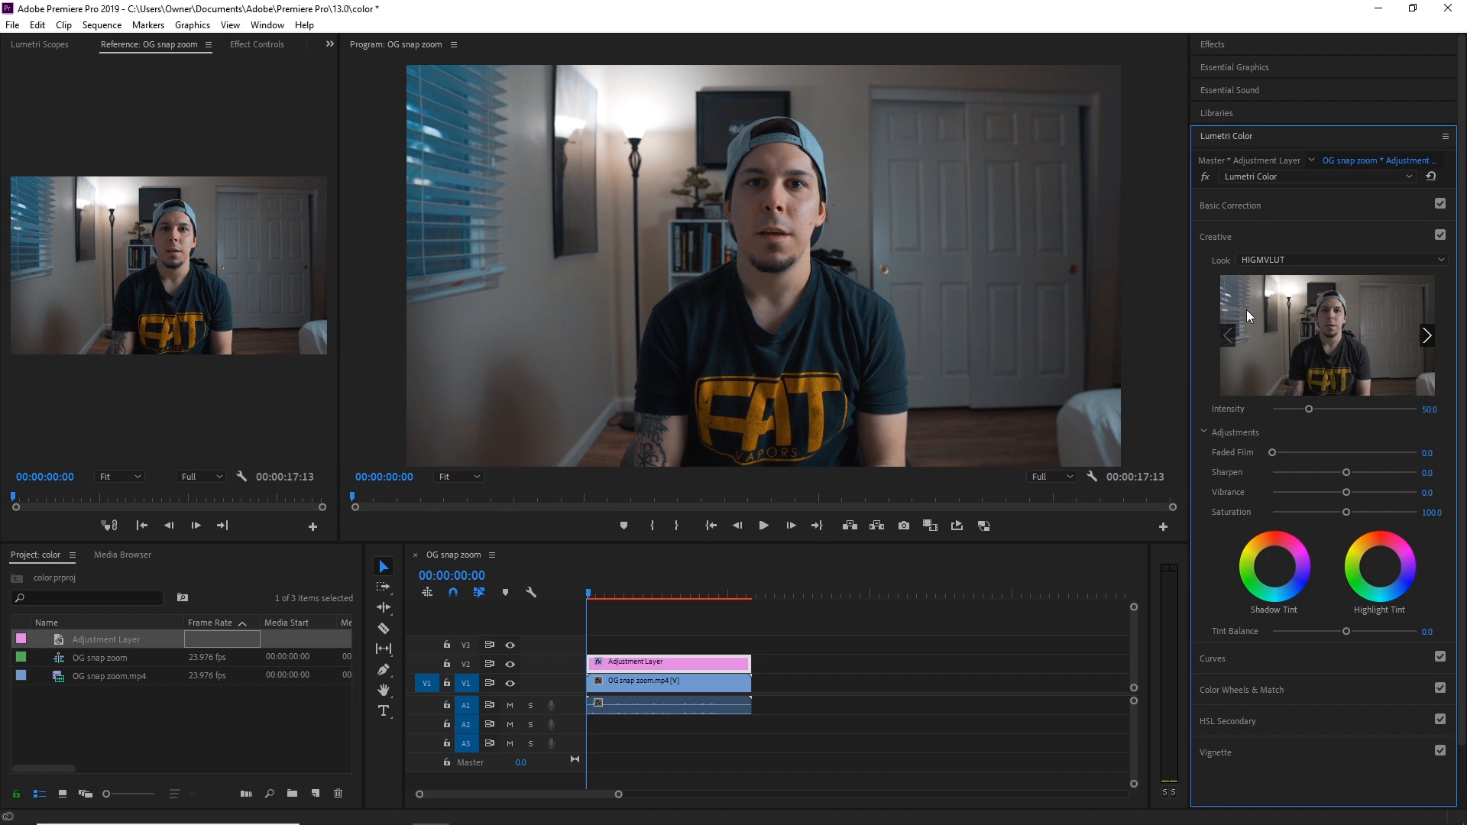